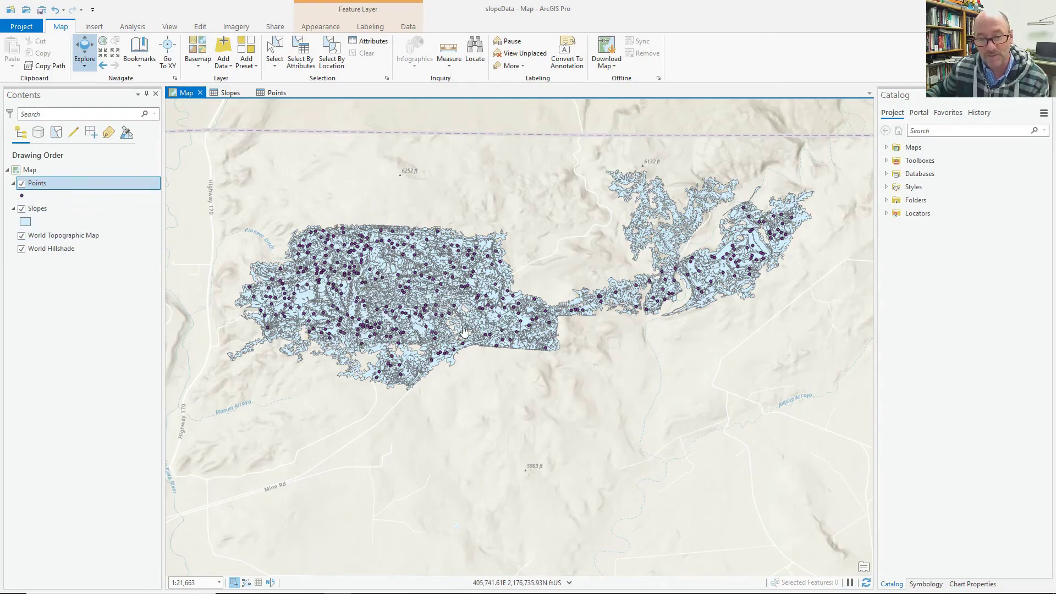
# Step: Show the Slopes attribute table with its Comment slope ranges and empty PolyG_ID field
pyautogui.click(232, 92)
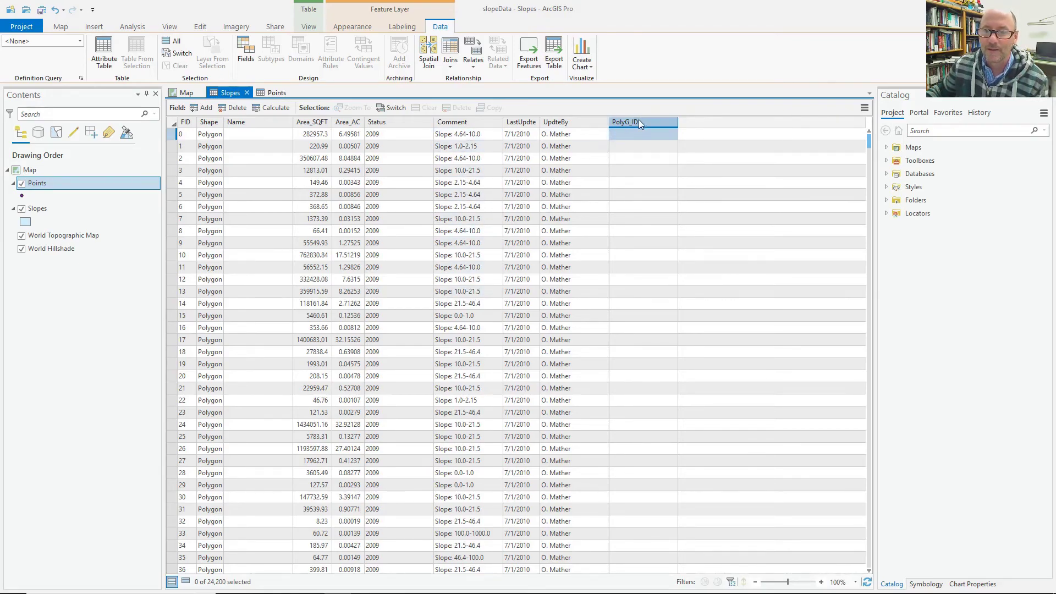
# Step: Calculate PolyG_ID as !Comment!.strip("Slope: ") and check values like 4.64-10.0
pyautogui.moveTo(629, 124)
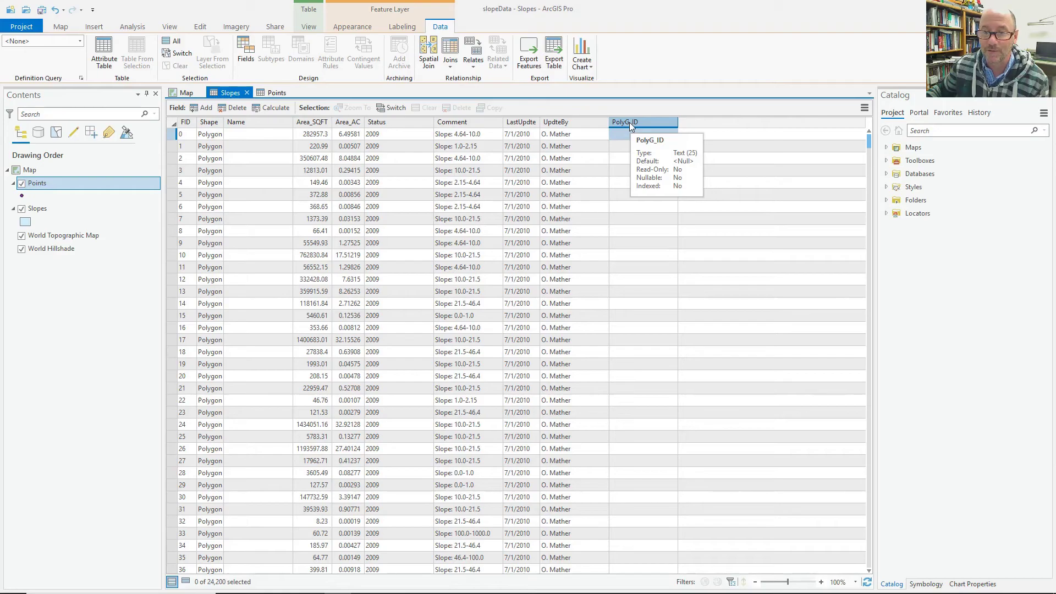
pyautogui.rightClick(629, 122)
pyautogui.click(660, 188)
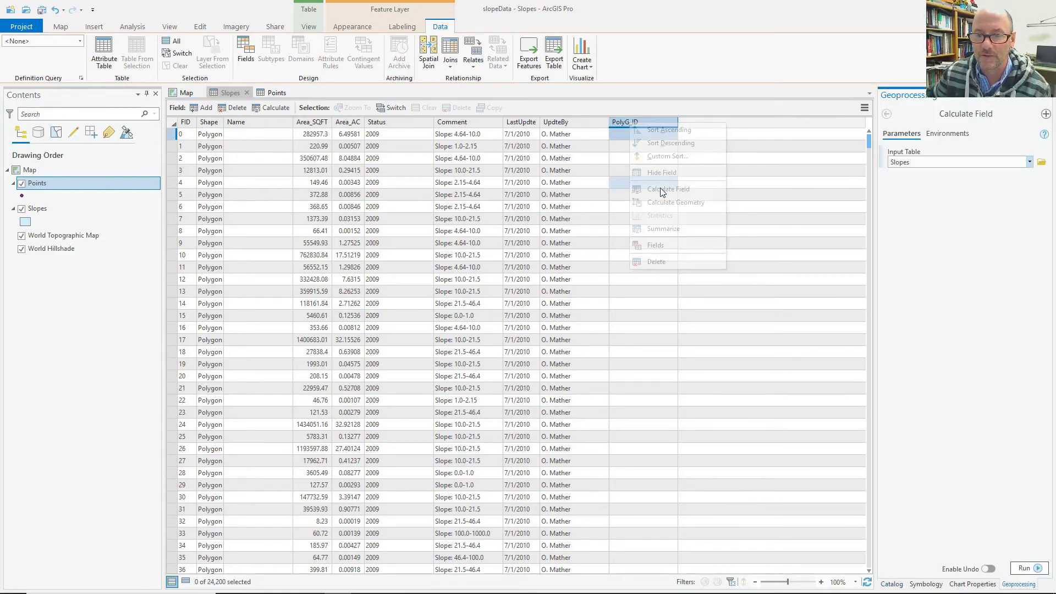
pyautogui.click(939, 361)
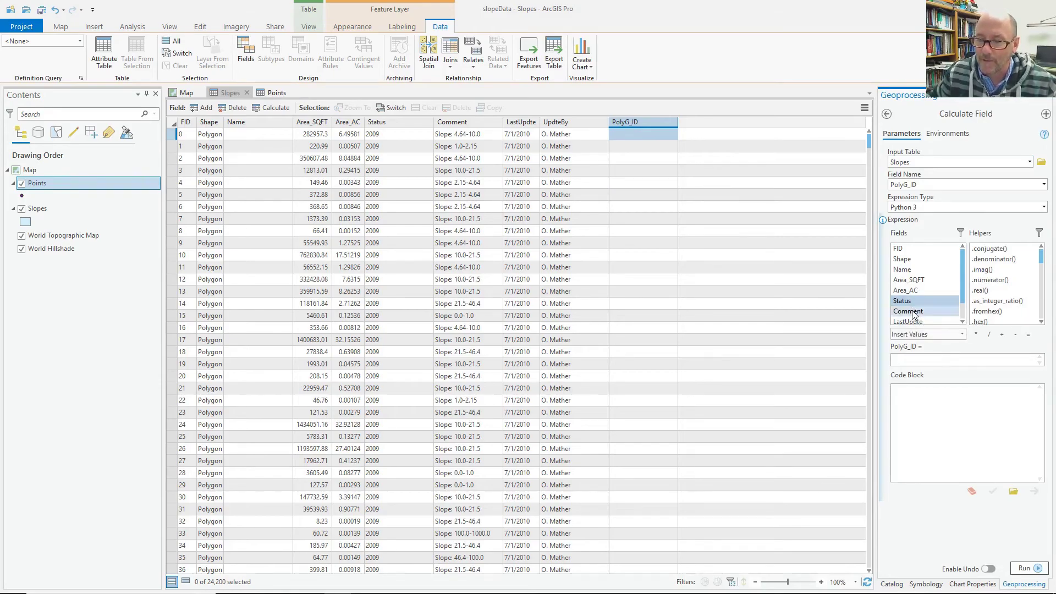
pyautogui.doubleClick(908, 311)
pyautogui.click(933, 360)
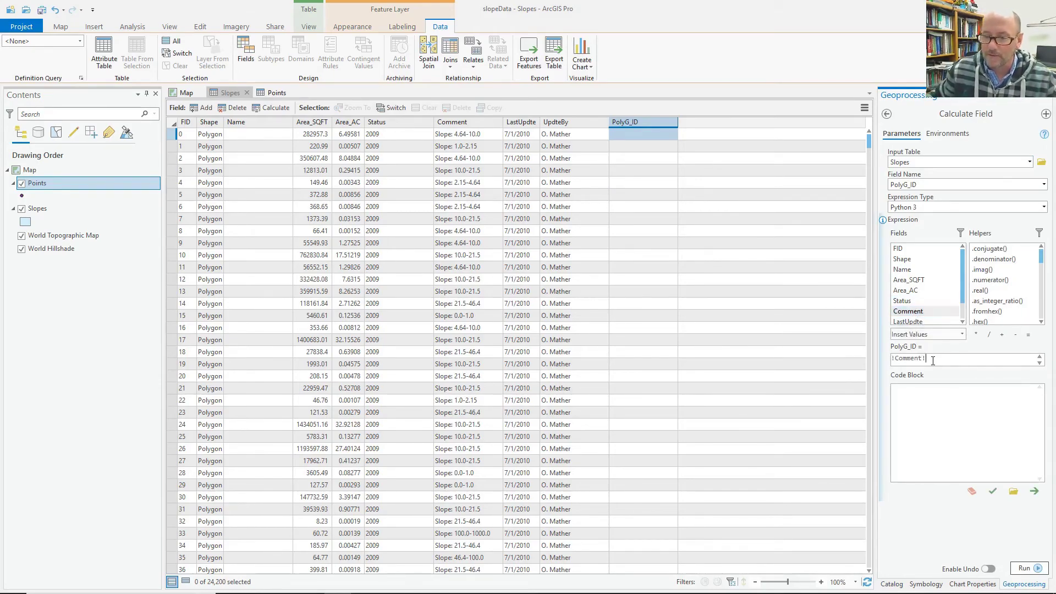
pyautogui.write('.strip')
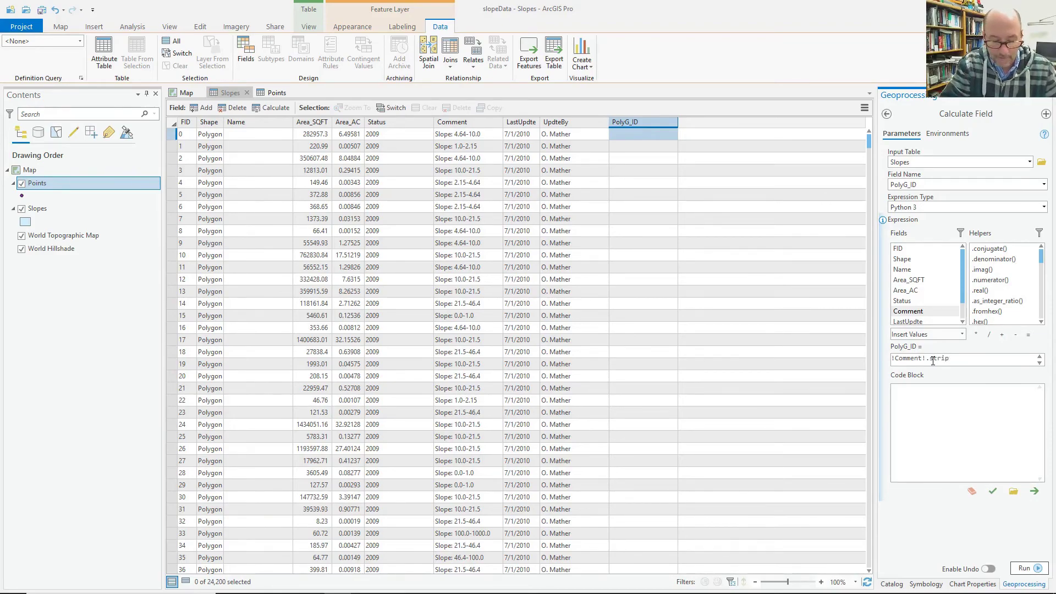
pyautogui.write('("Slope:')
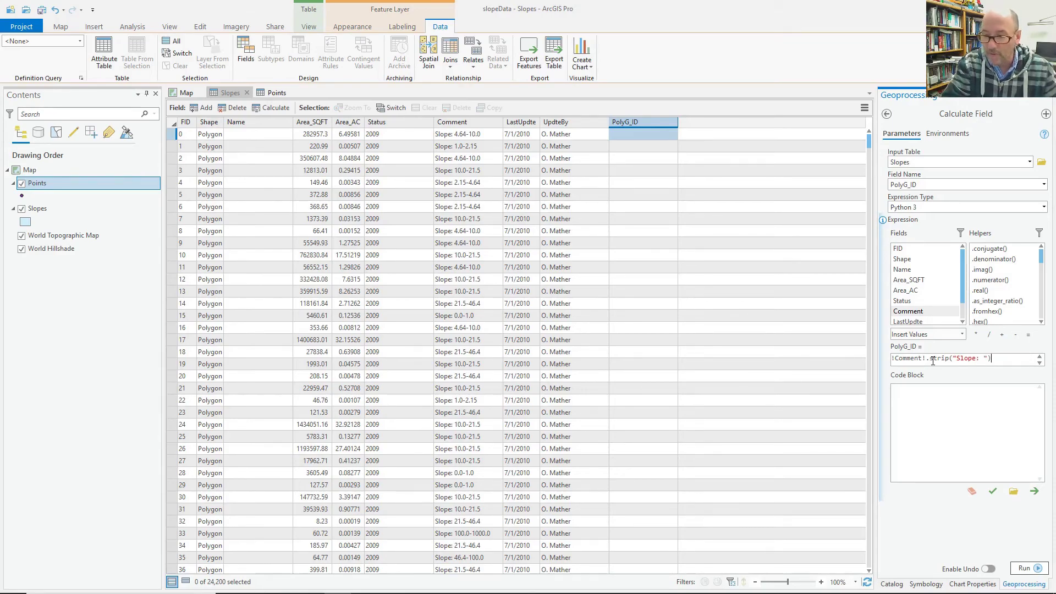
pyautogui.click(1024, 568)
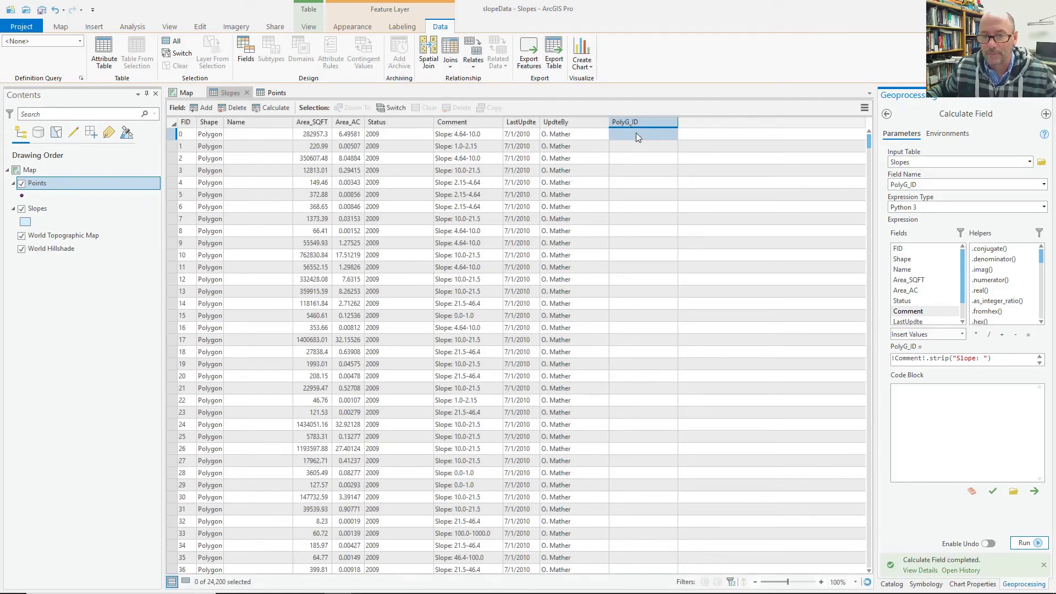
pyautogui.click(462, 134)
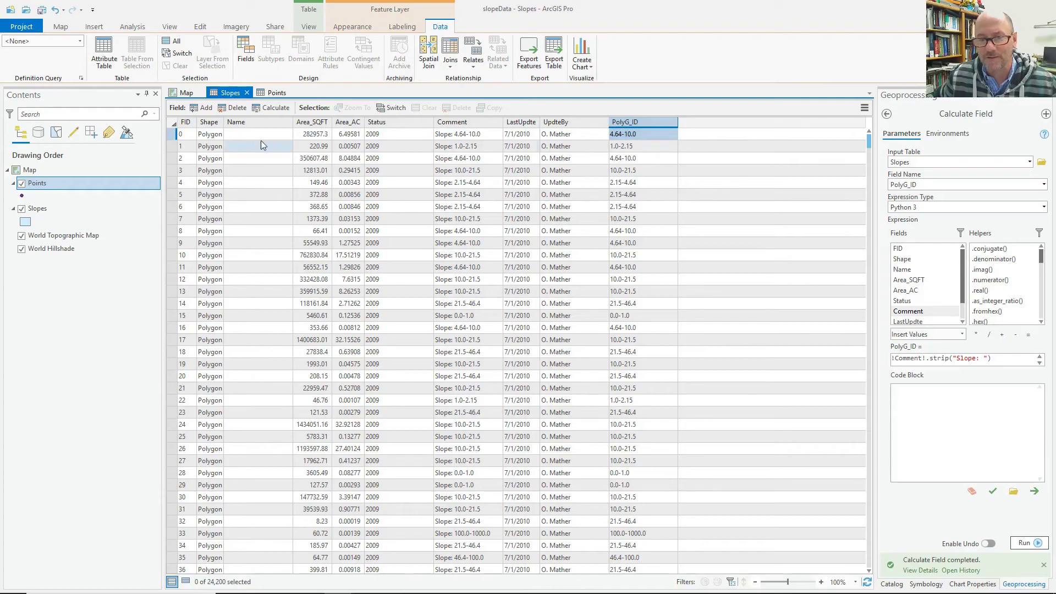
# Step: Add a Text field named slopeLowT with length 25 to Slopes
pyautogui.click(194, 110)
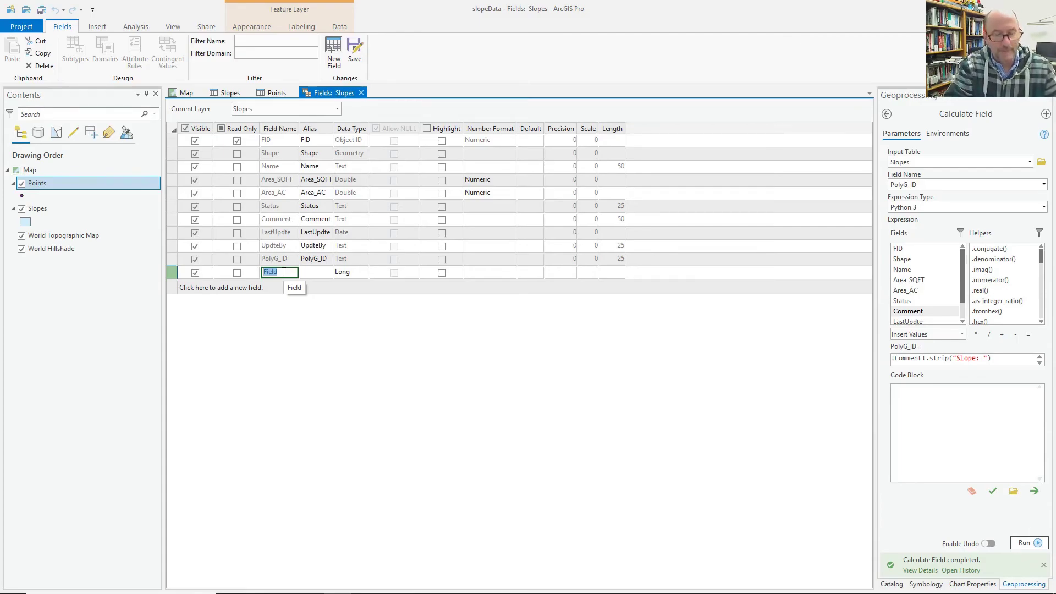
pyautogui.write('slopeLow')
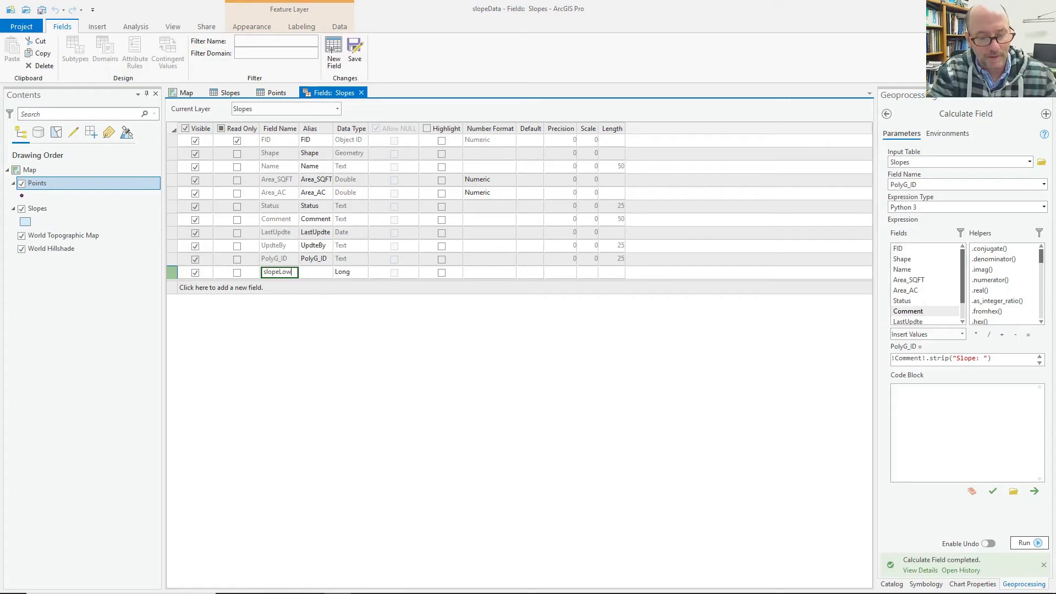
pyautogui.press('Tab')
pyautogui.press('Tab')
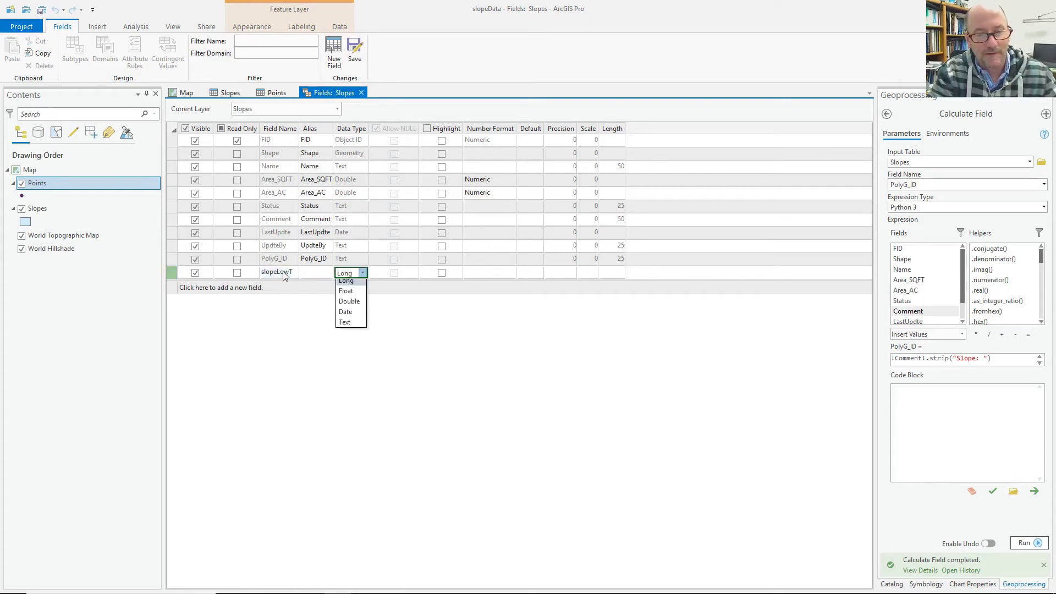
pyautogui.press('Down')
pyautogui.press('Down')
pyautogui.press('Down')
pyautogui.press('Return')
pyautogui.press('Tab')
pyautogui.press('Tab')
pyautogui.press('Tab')
pyautogui.press('Tab')
pyautogui.press('Tab')
pyautogui.press('Tab')
pyautogui.press('Tab')
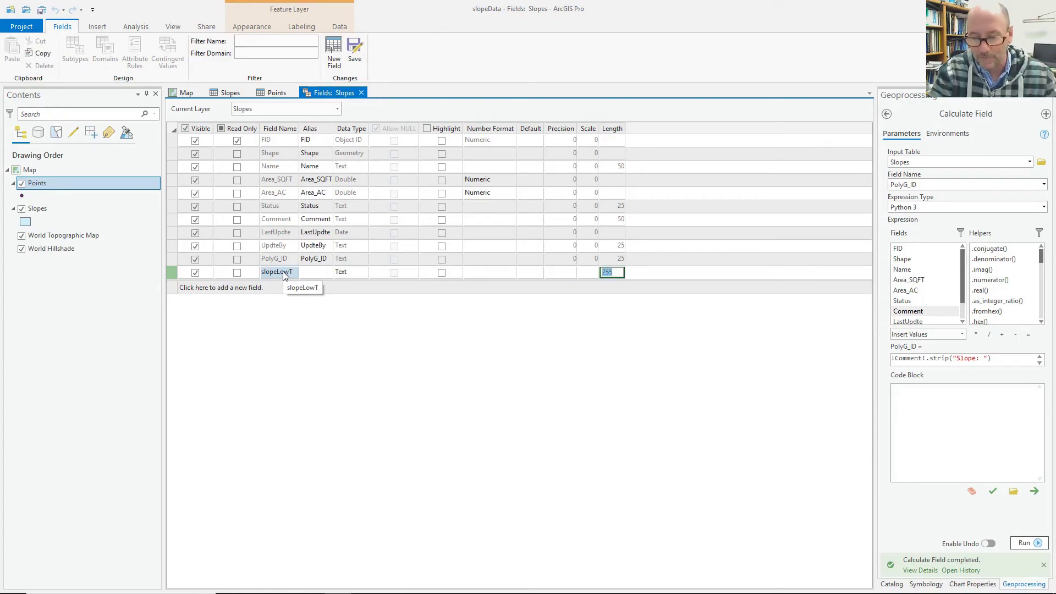
pyautogui.write('25')
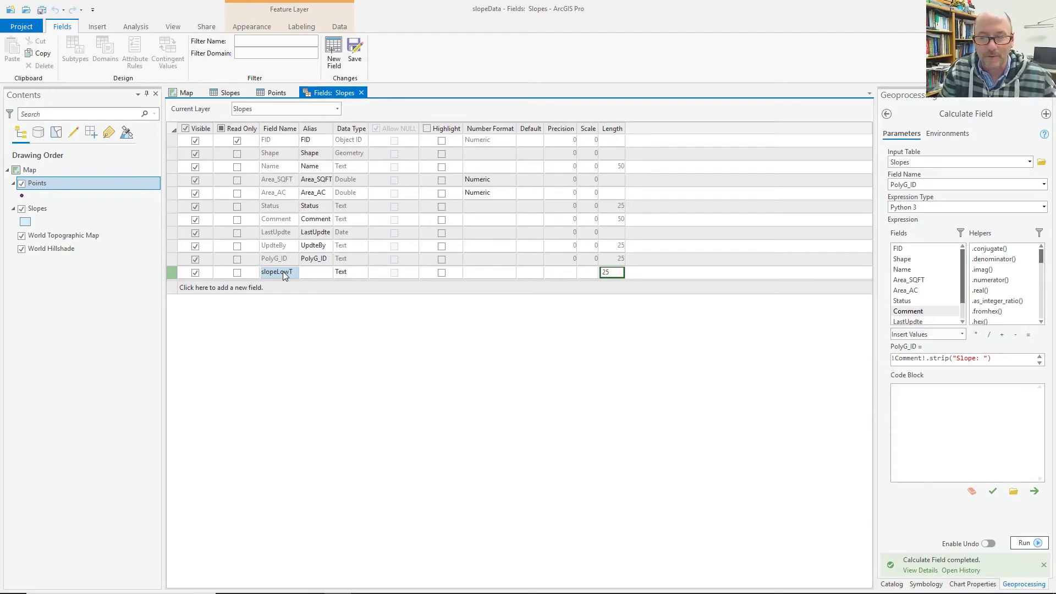
# Step: Add a second Text field named slopeHiT with length 25
pyautogui.click(259, 289)
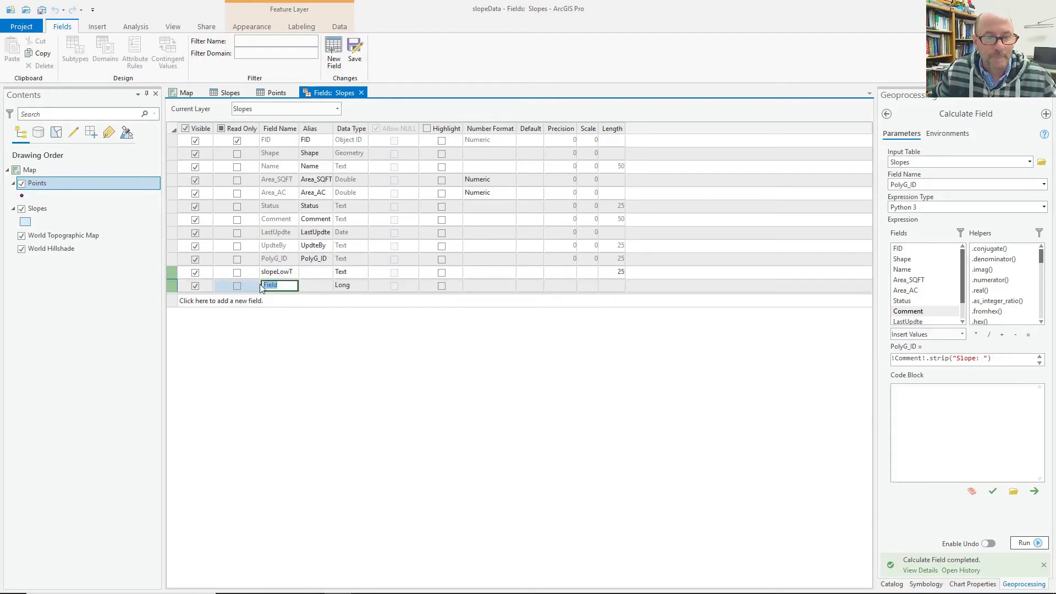
pyautogui.write('slope')
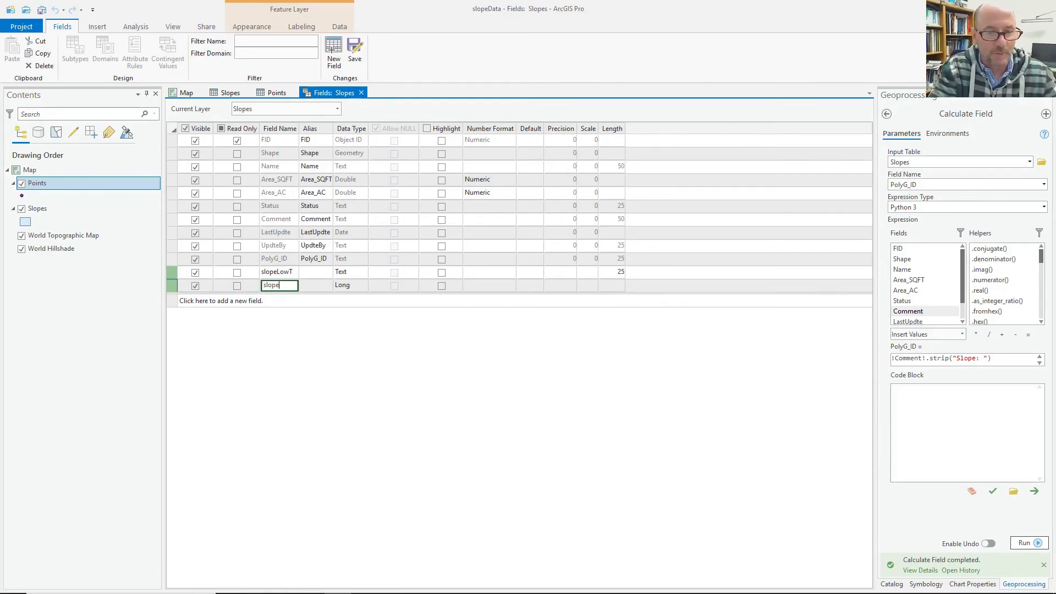
pyautogui.write('HiT')
pyautogui.press('Tab')
pyautogui.press('Tab')
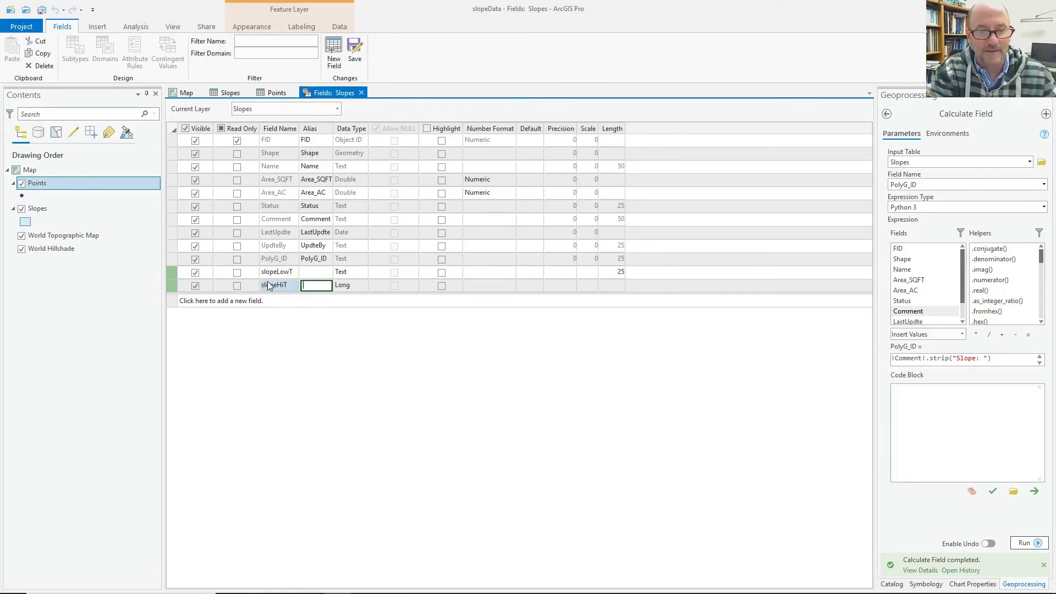
pyautogui.hotkey('alt', 'Down')
pyautogui.press('t')
pyautogui.press('Return')
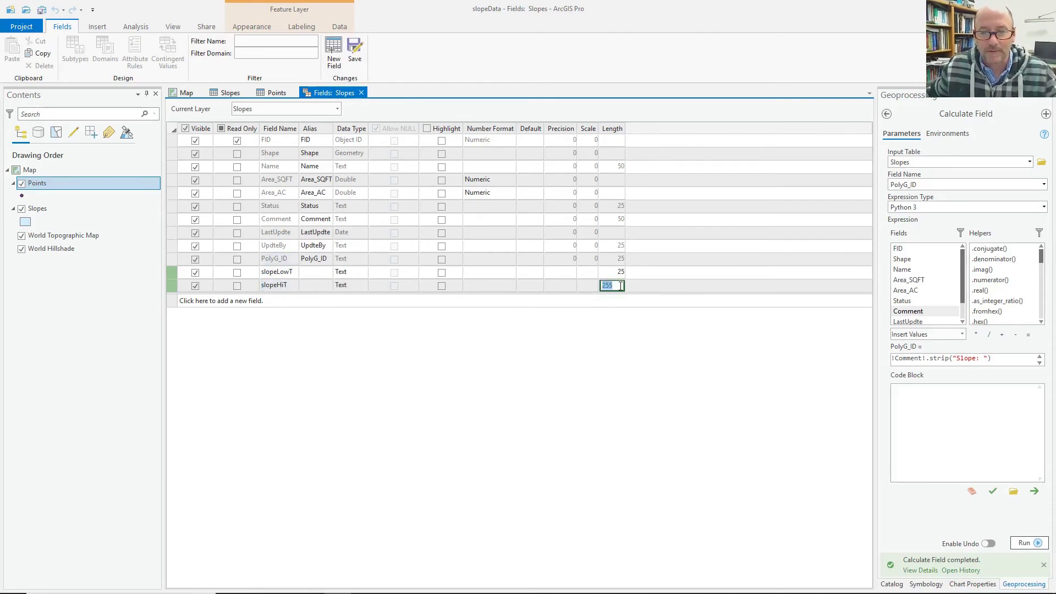
pyautogui.write('25')
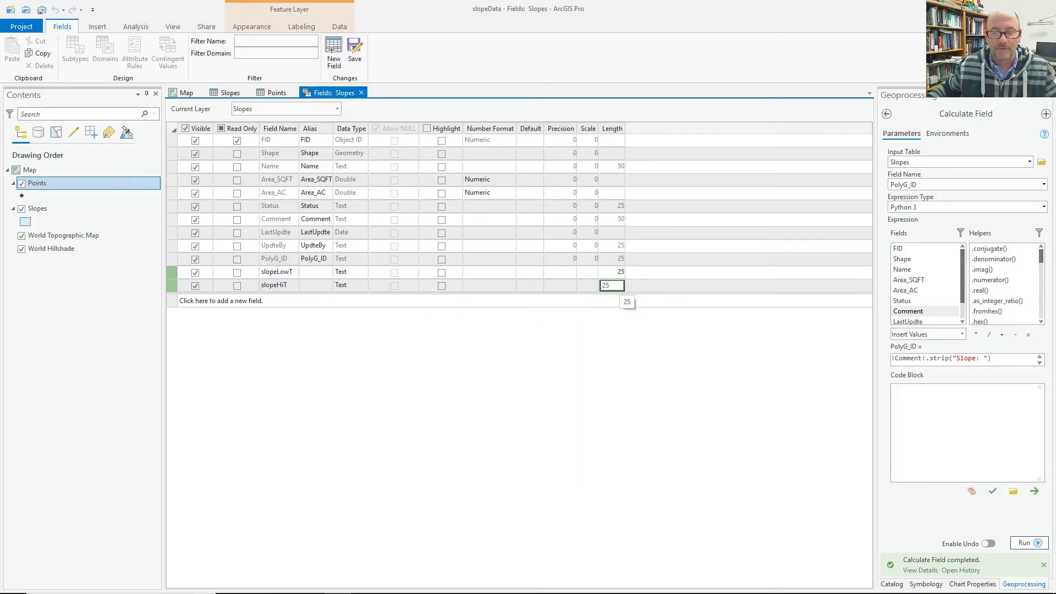
# Step: Add slopeLow and slopeHi fields and set both data types to Double
pyautogui.click(235, 304)
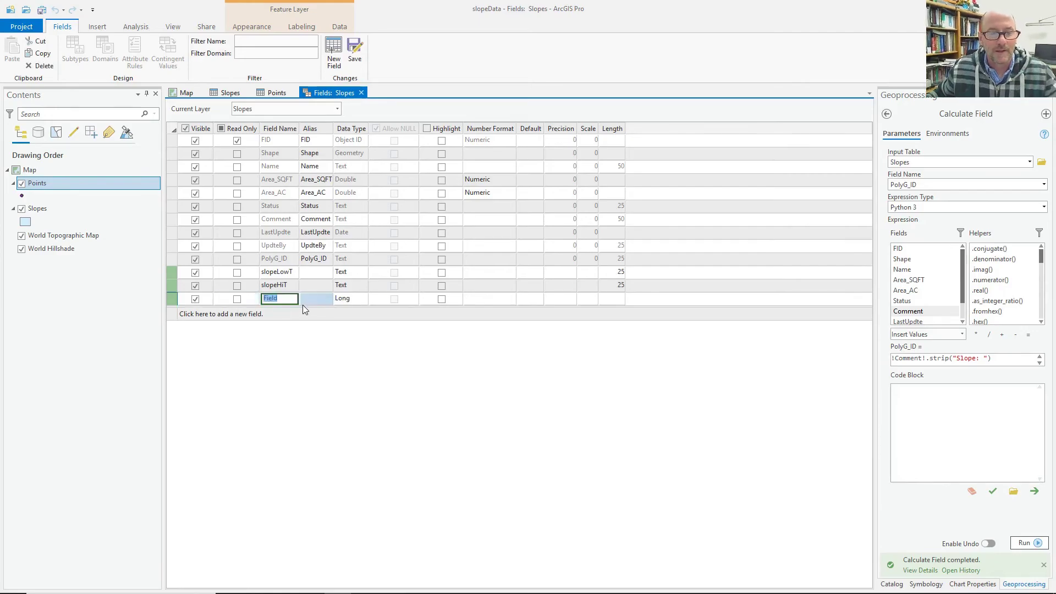
pyautogui.write('slopeLow')
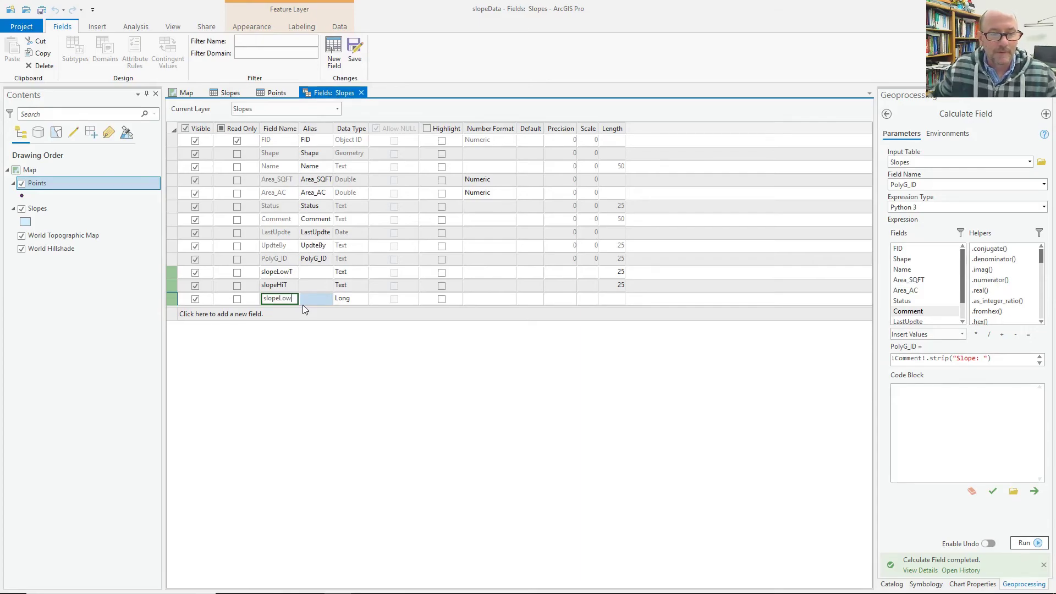
pyautogui.press('Return')
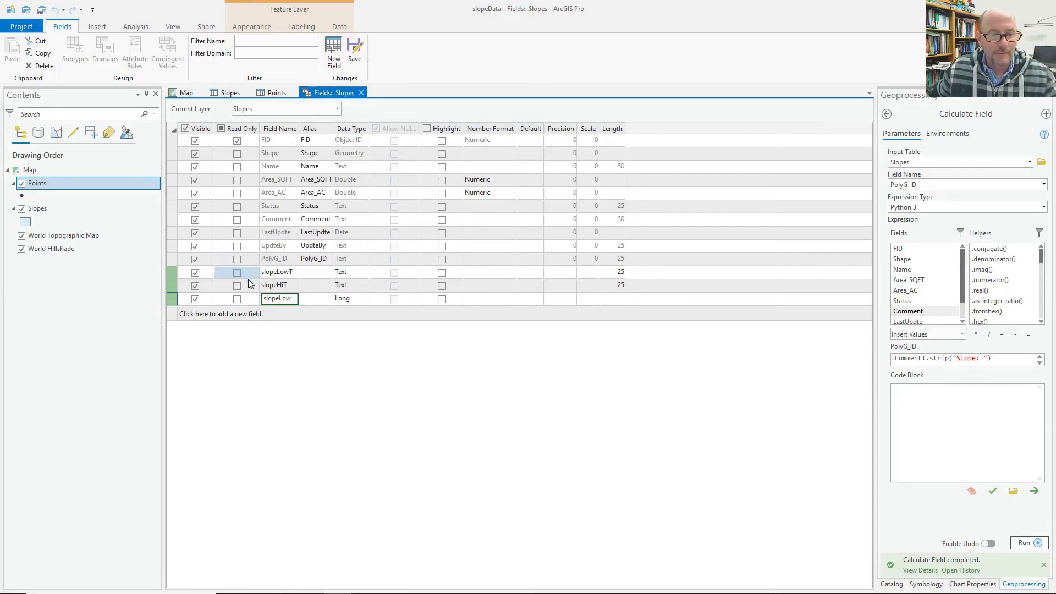
pyautogui.click(238, 314)
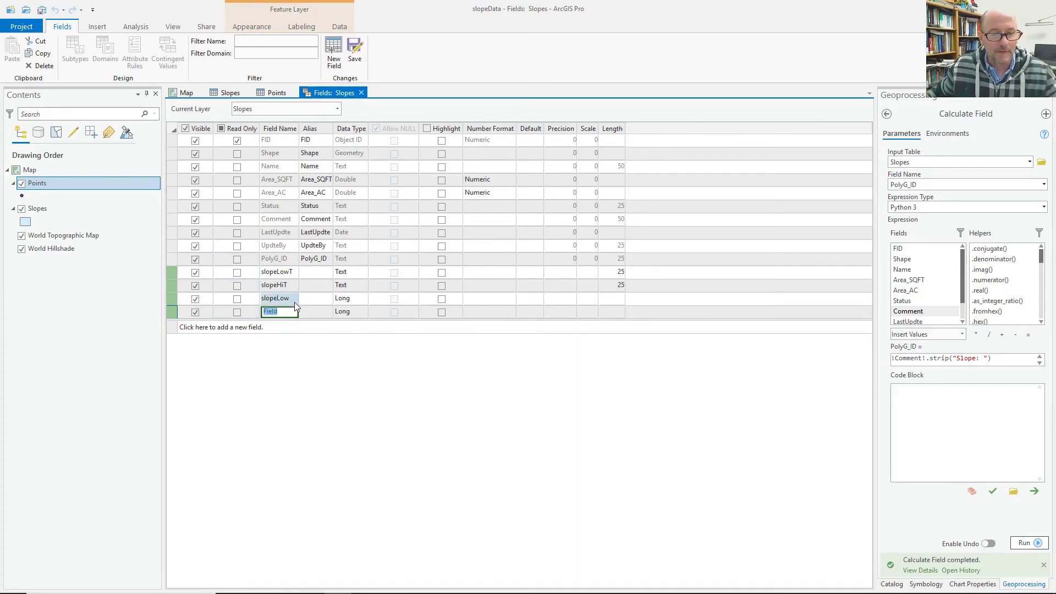
pyautogui.write('slopeHi')
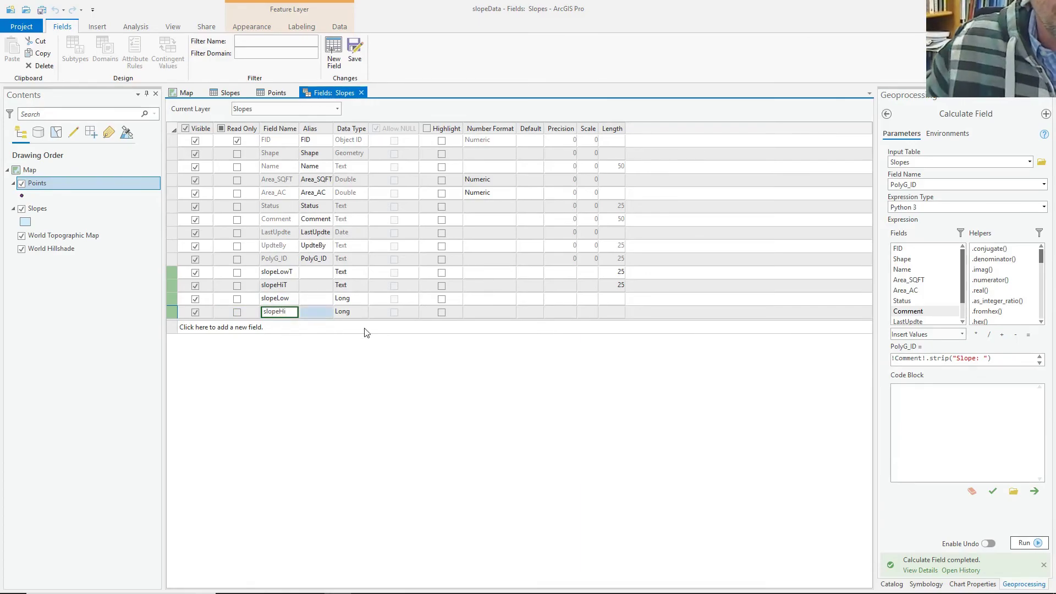
pyautogui.click(351, 298)
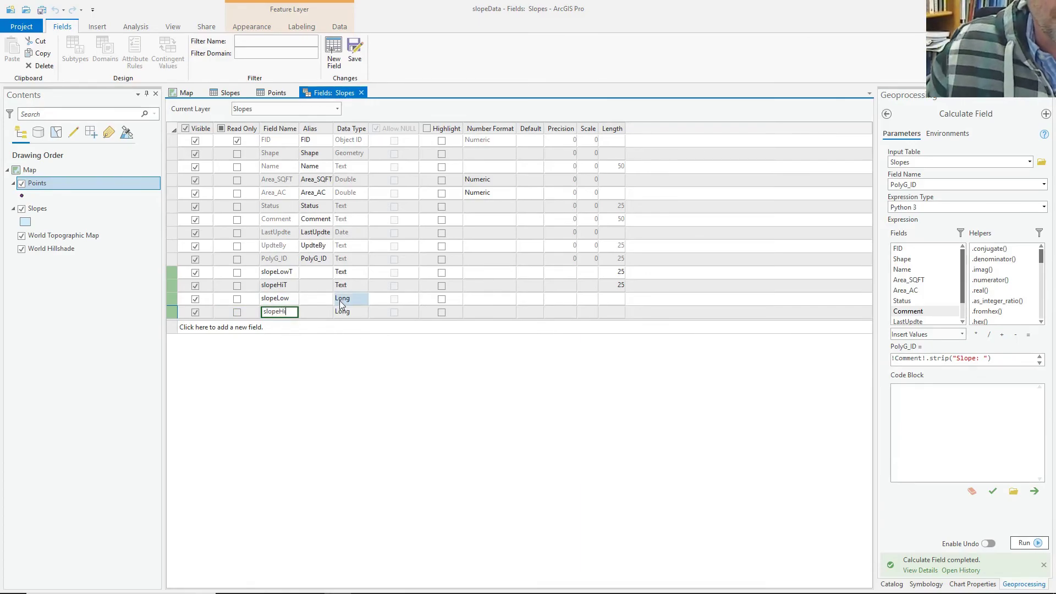
pyautogui.click(363, 299)
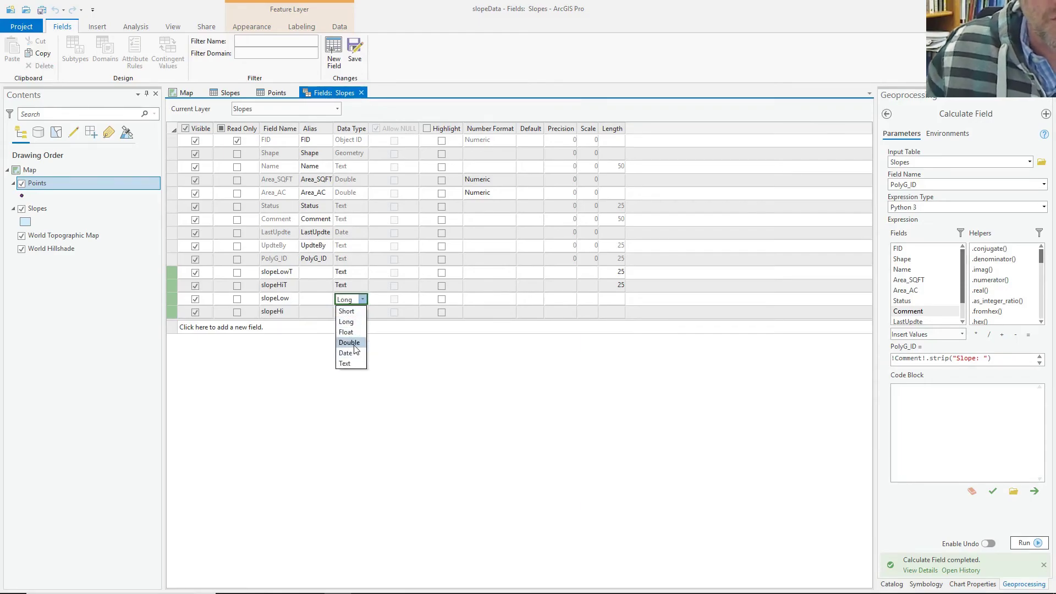
pyautogui.click(349, 343)
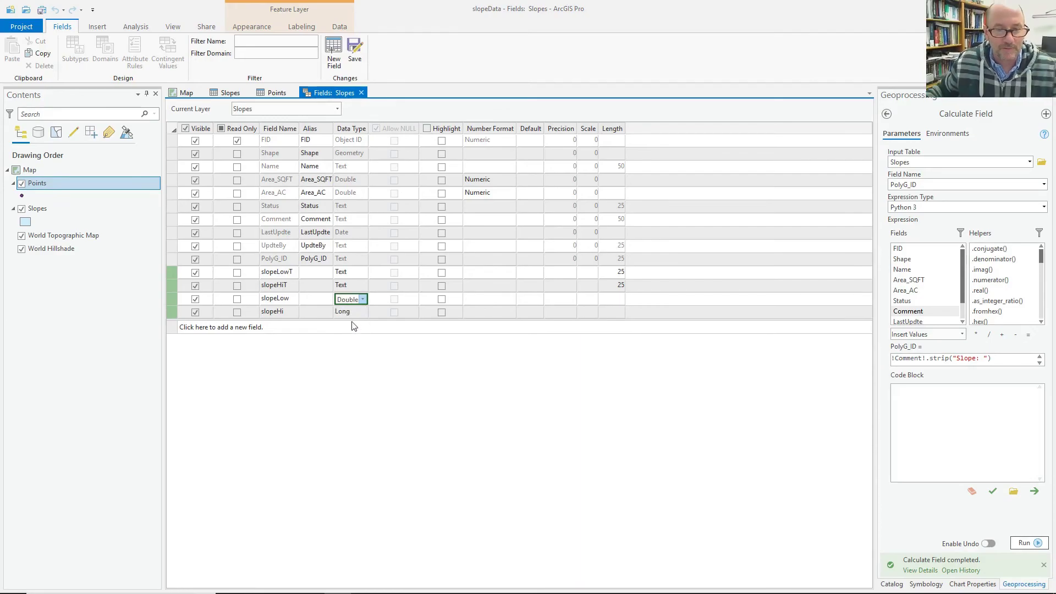
pyautogui.click(352, 312)
pyautogui.click(363, 312)
pyautogui.click(350, 355)
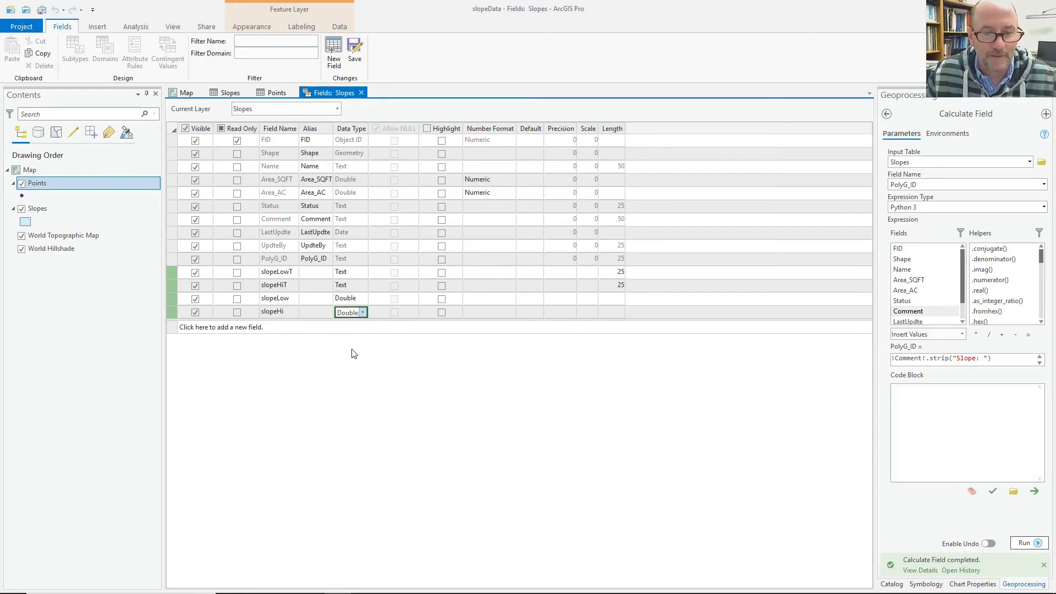
# Step: Add a Double field named slopeAvg and save the field changes
pyautogui.click(209, 327)
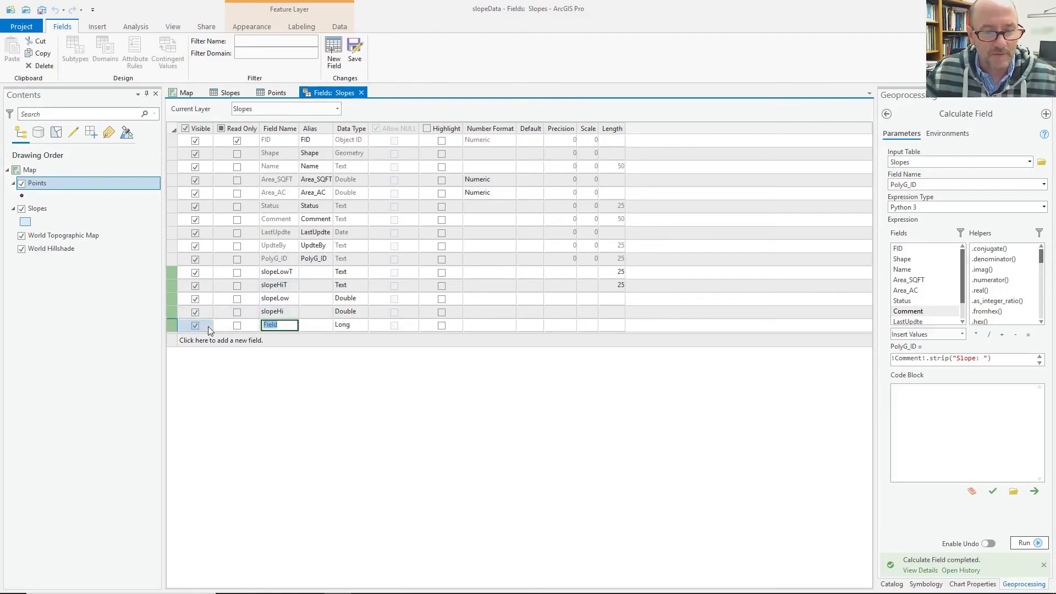
pyautogui.write('slopeAvg')
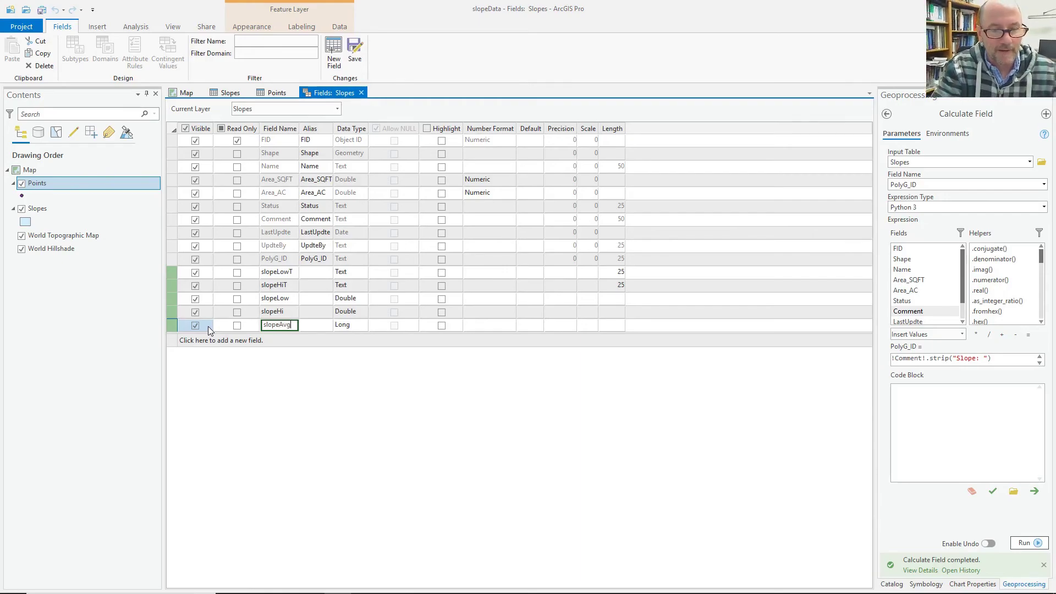
pyautogui.press('Tab')
pyautogui.press('Tab')
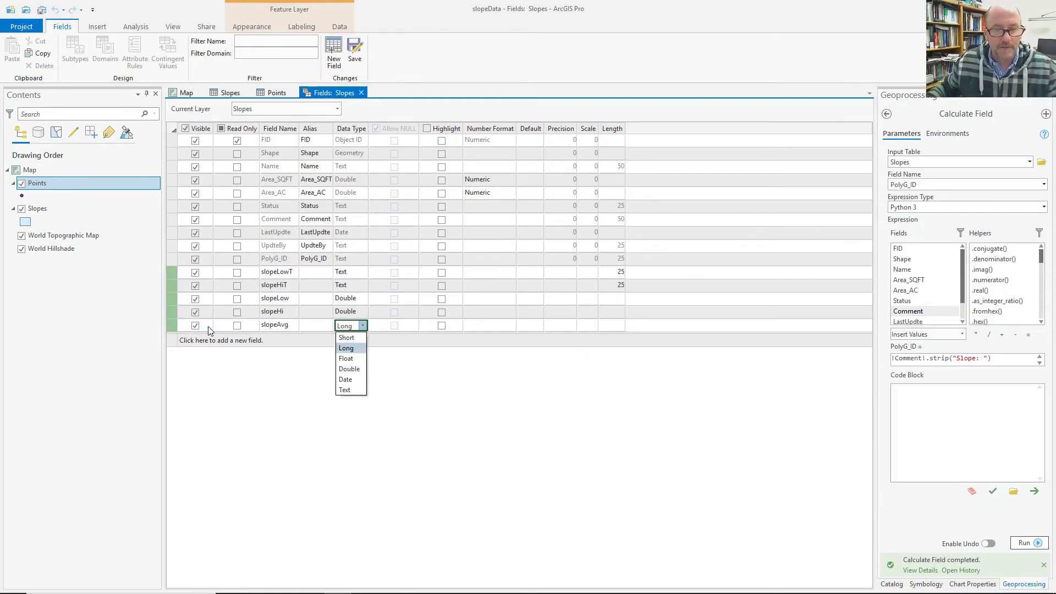
pyautogui.press('Down')
pyautogui.press('Down')
pyautogui.press('Return')
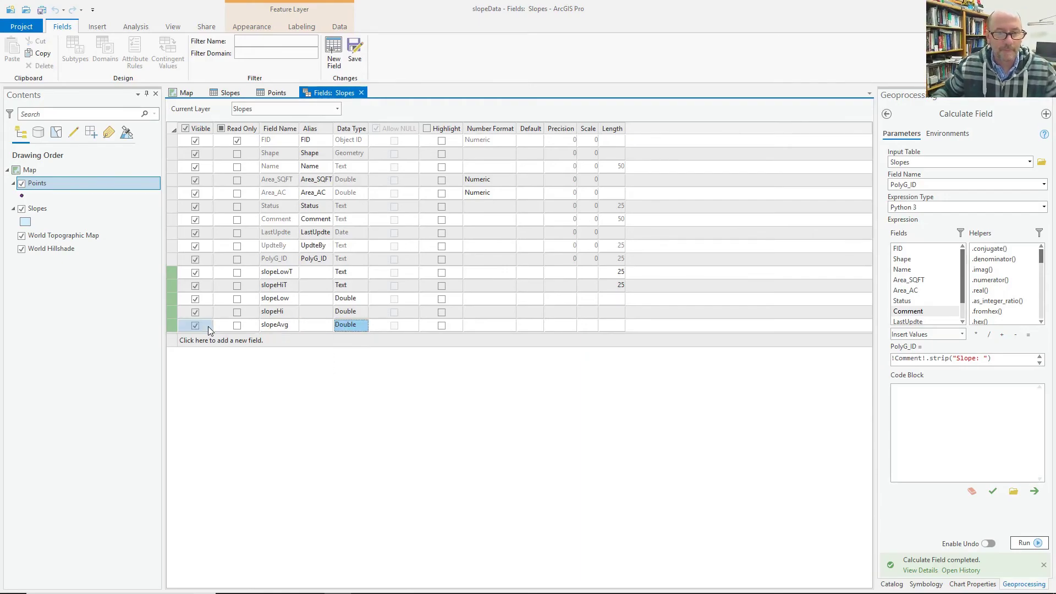
pyautogui.click(354, 58)
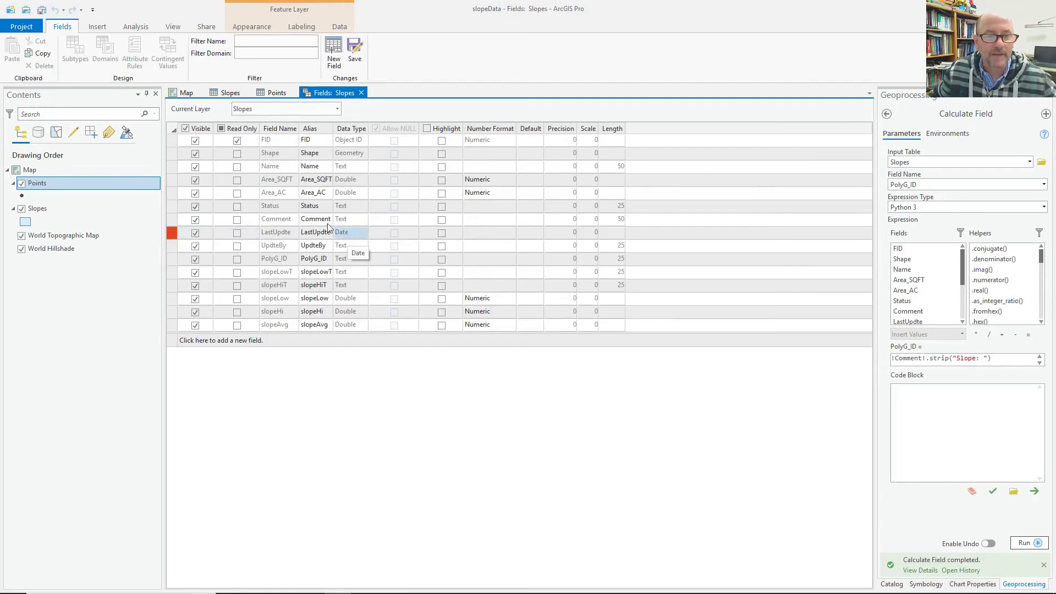
# Step: Close the Slopes Fields view and return to the attribute table
pyautogui.click(361, 93)
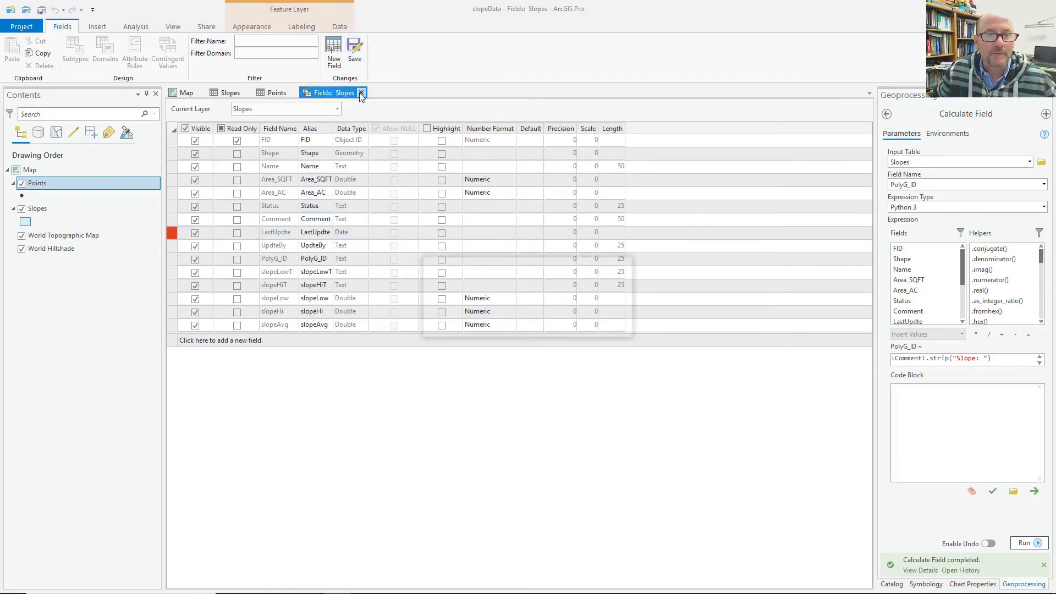
pyautogui.click(562, 325)
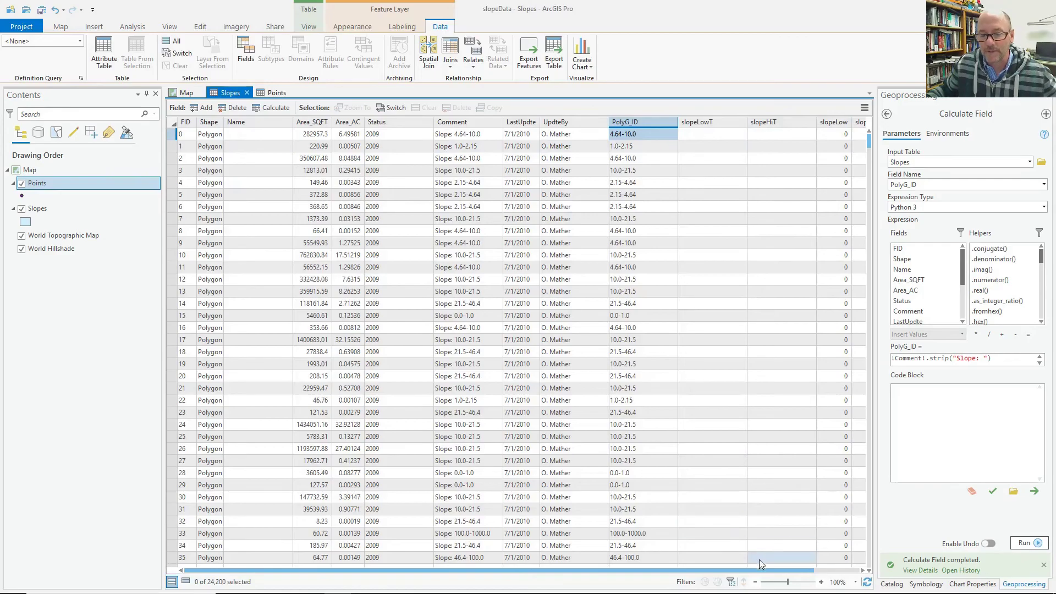
pyautogui.moveTo(768, 569); pyautogui.dragTo(815, 570)
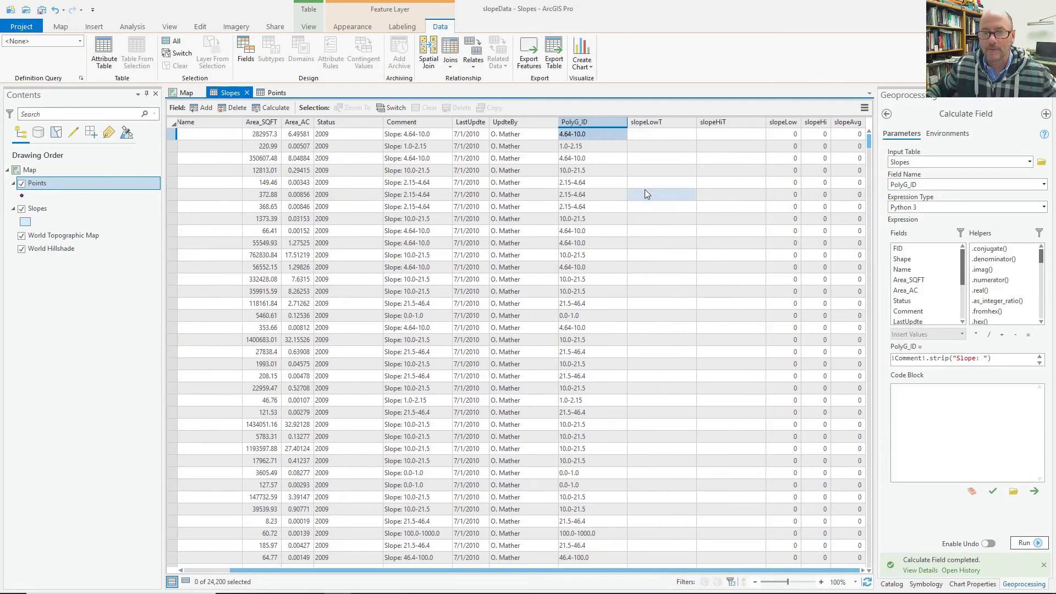
# Step: Calculate slopeLowT as !PolyG_ID!.split("-")[0] to get each range's lower bound
pyautogui.rightClick(658, 120)
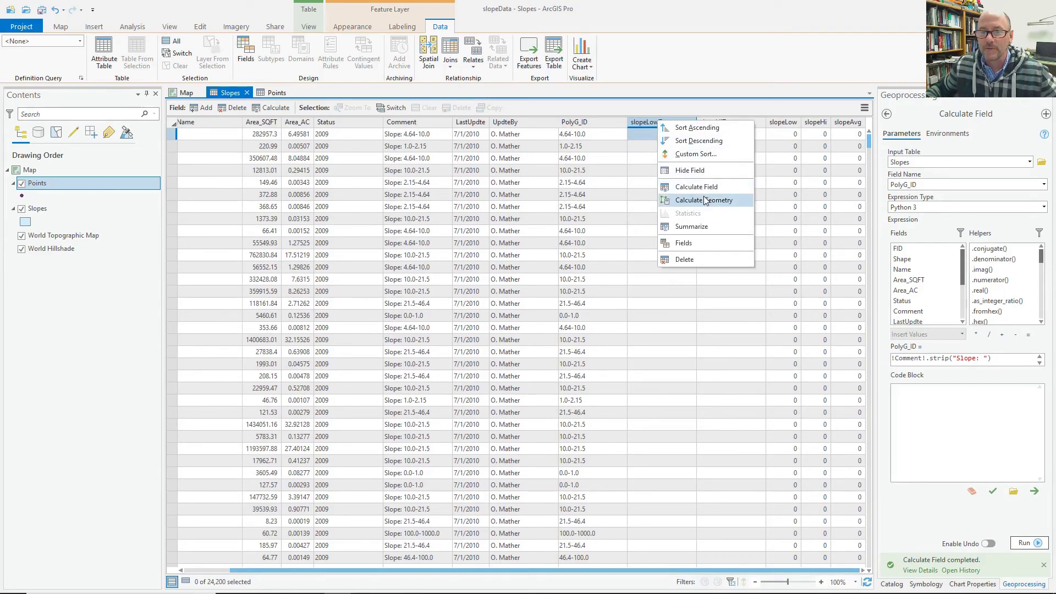
pyautogui.click(703, 187)
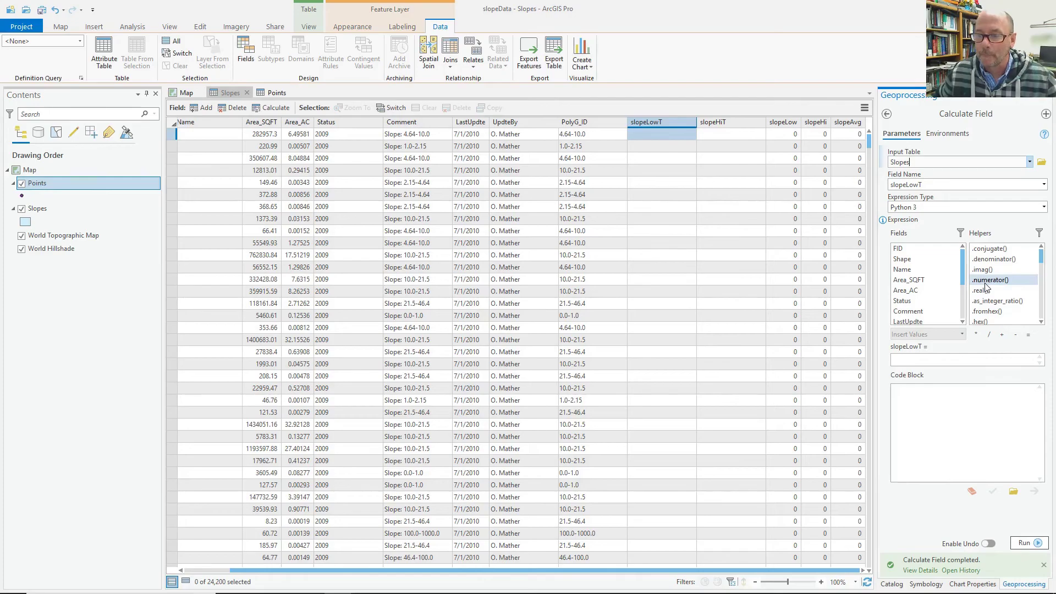
pyautogui.moveTo(964, 273); pyautogui.dragTo(963, 309)
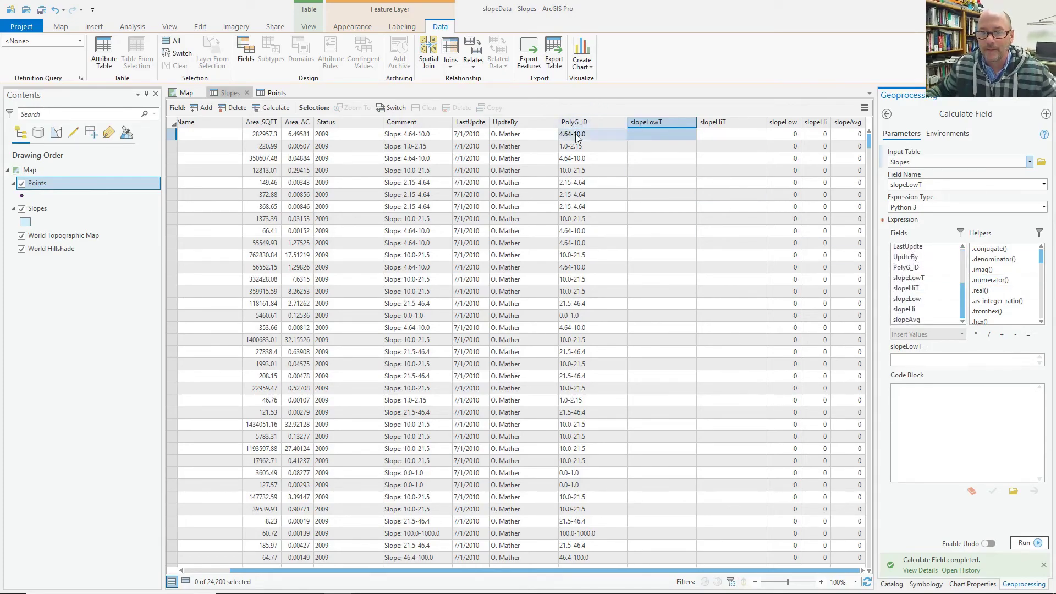
pyautogui.doubleClick(924, 267)
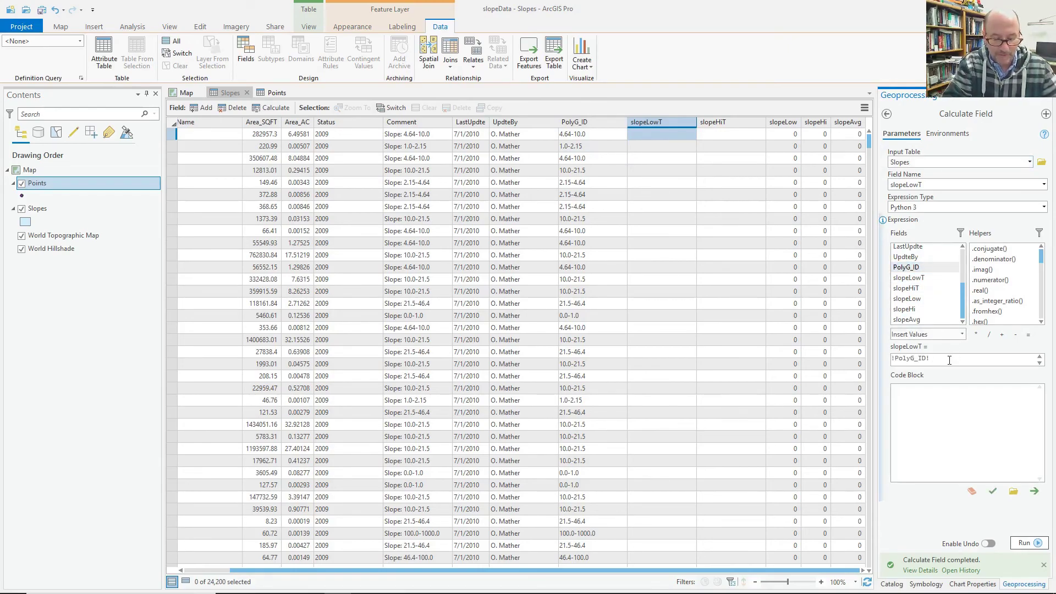
pyautogui.write('.spl')
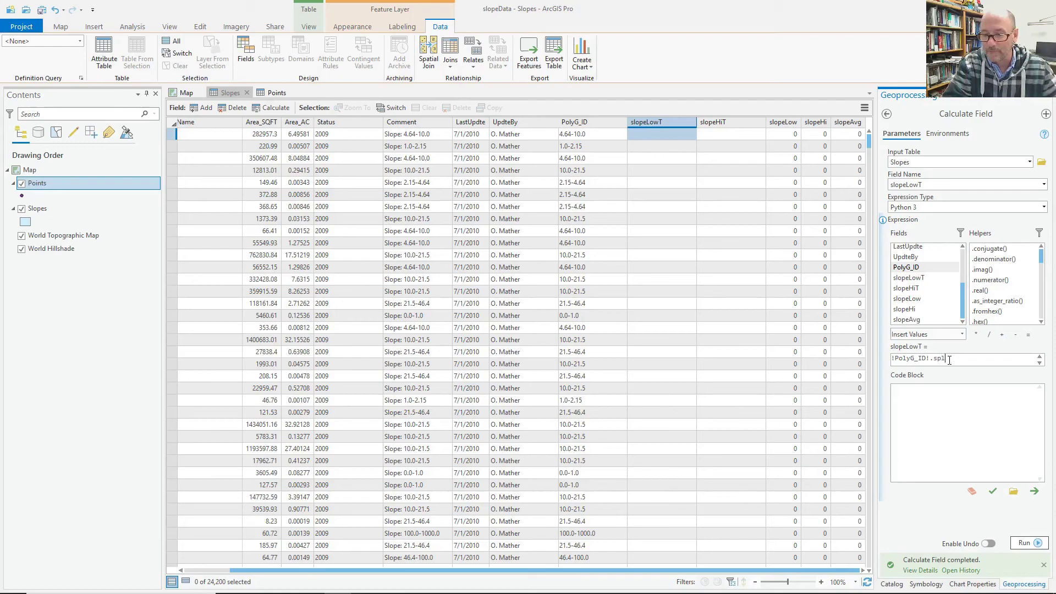
pyautogui.write('it')
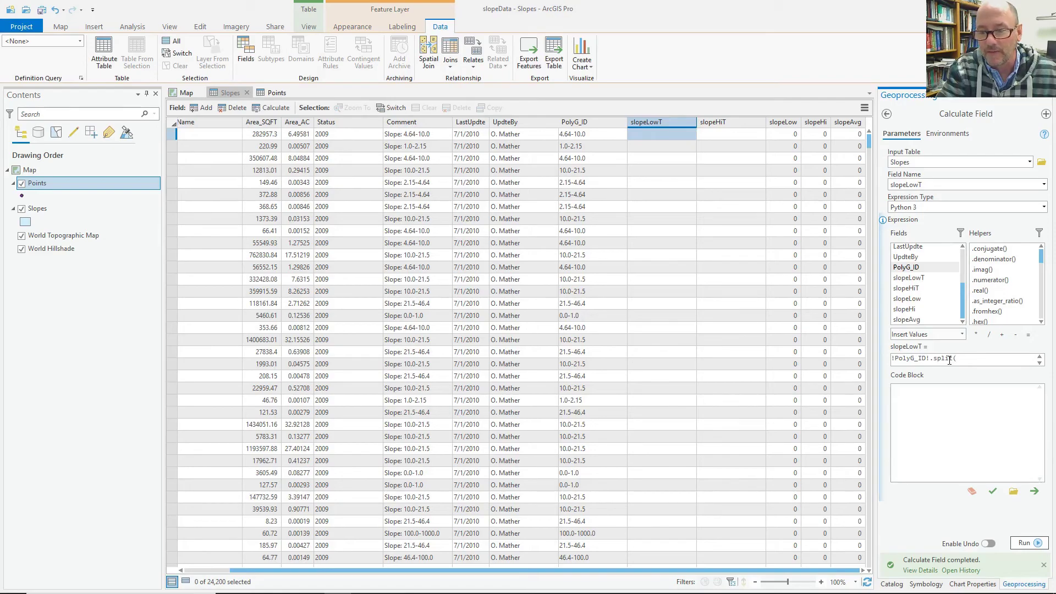
pyautogui.write('("-"')
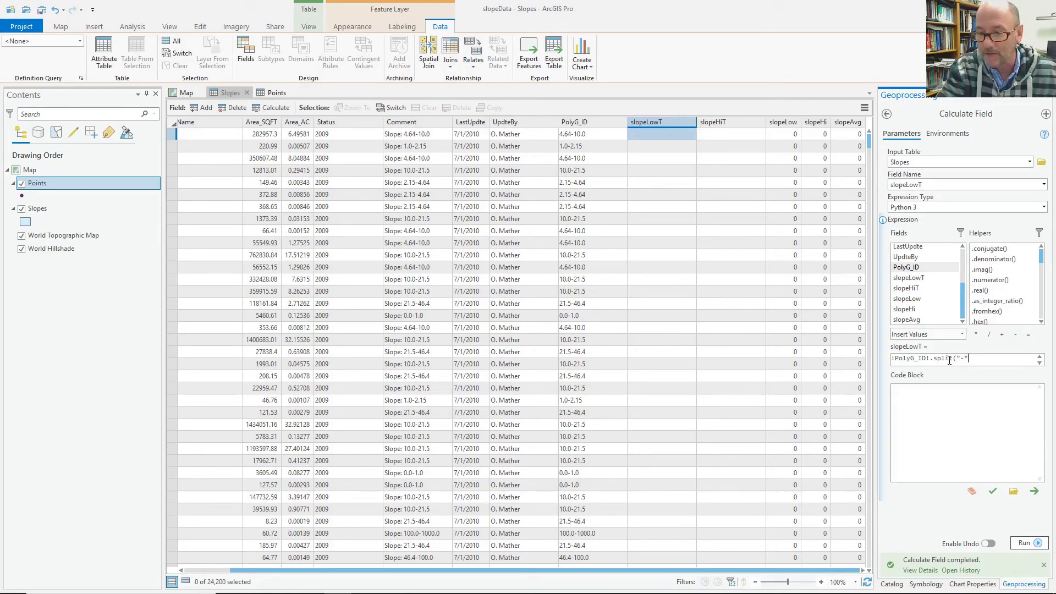
pyautogui.write(',1')
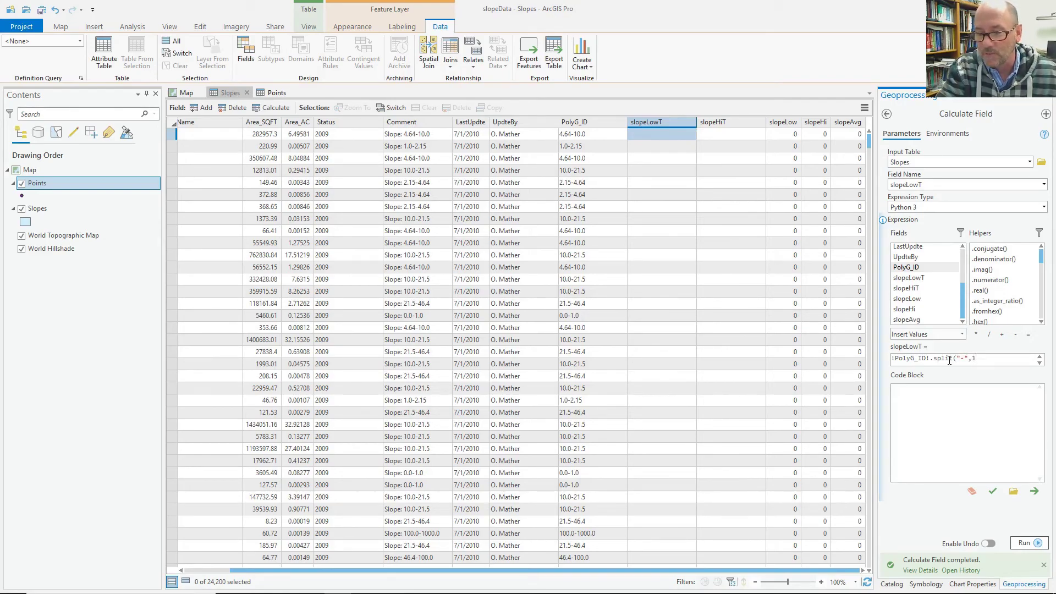
pyautogui.write(')')
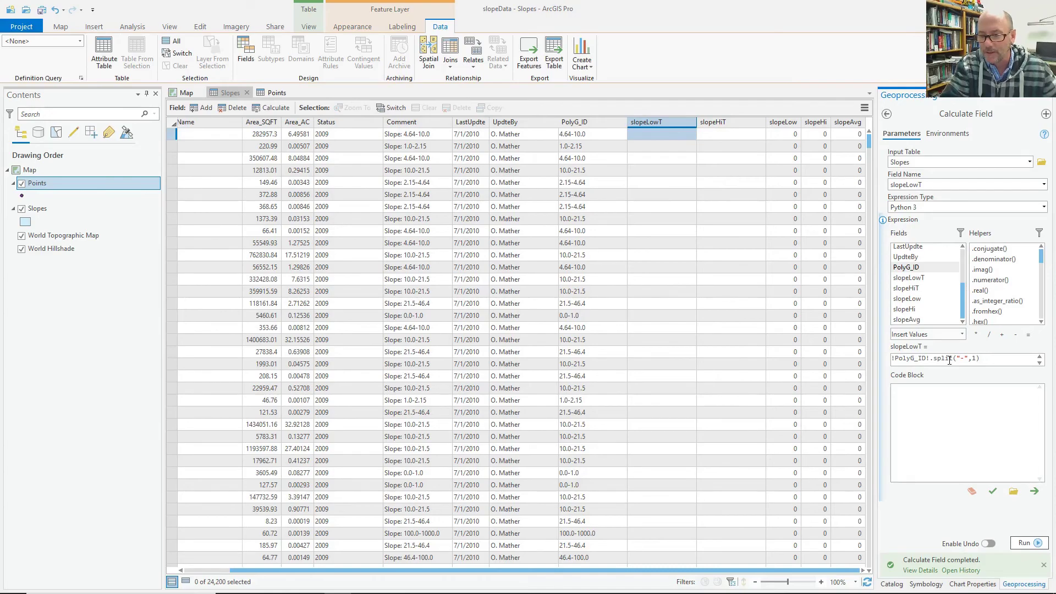
pyautogui.press('BackSpace')
pyautogui.press('BackSpace')
pyautogui.press('BackSpace')
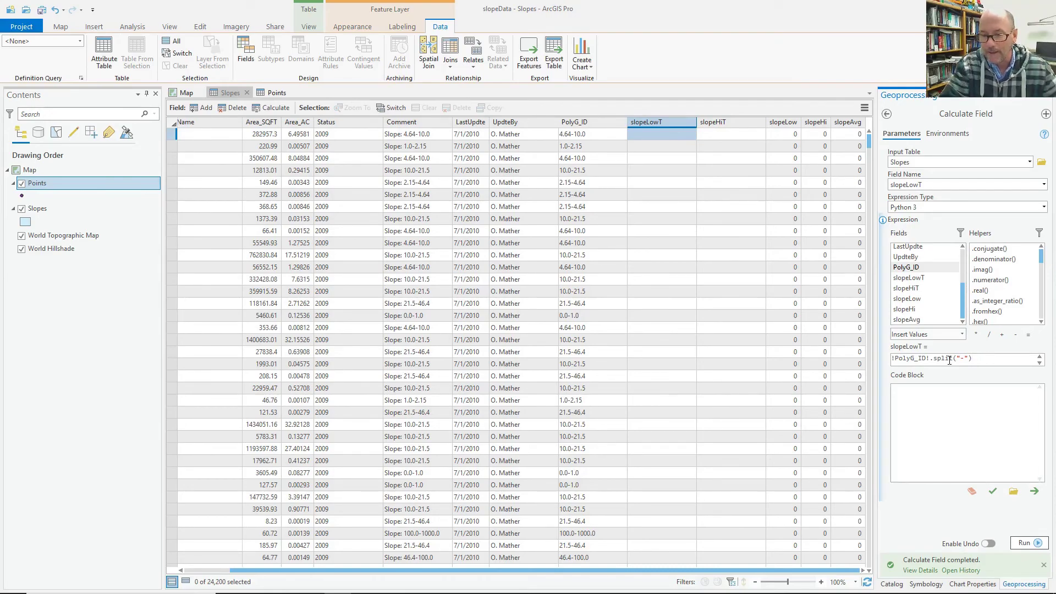
pyautogui.write('[')
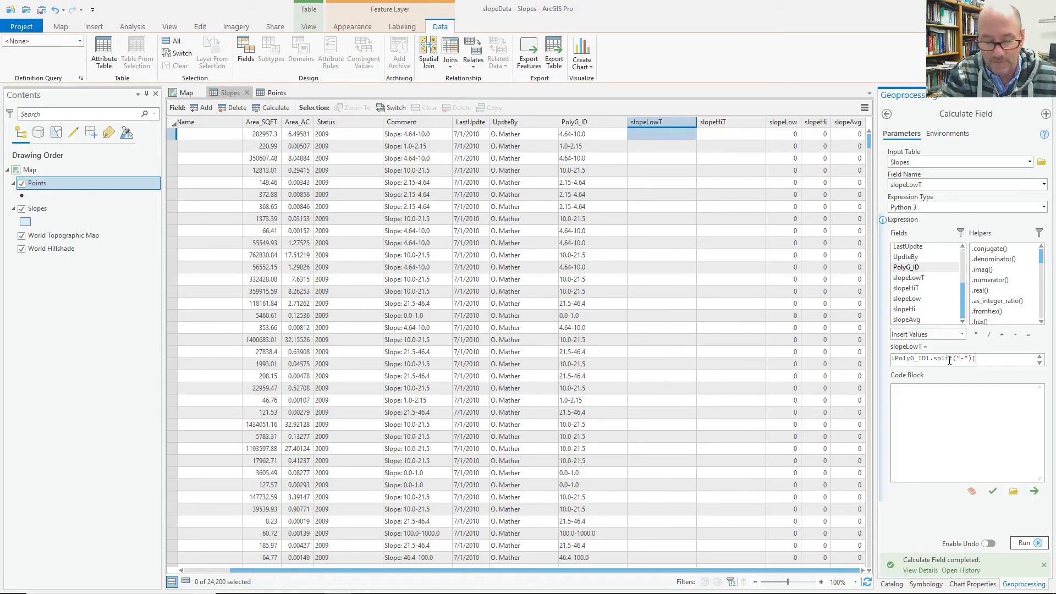
pyautogui.write(']')
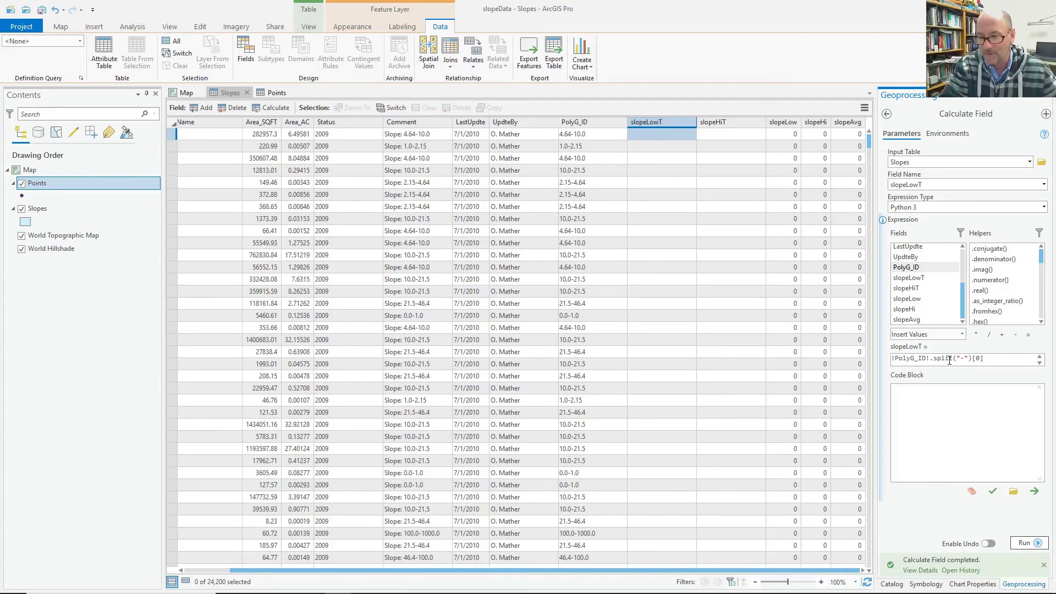
pyautogui.click(1037, 544)
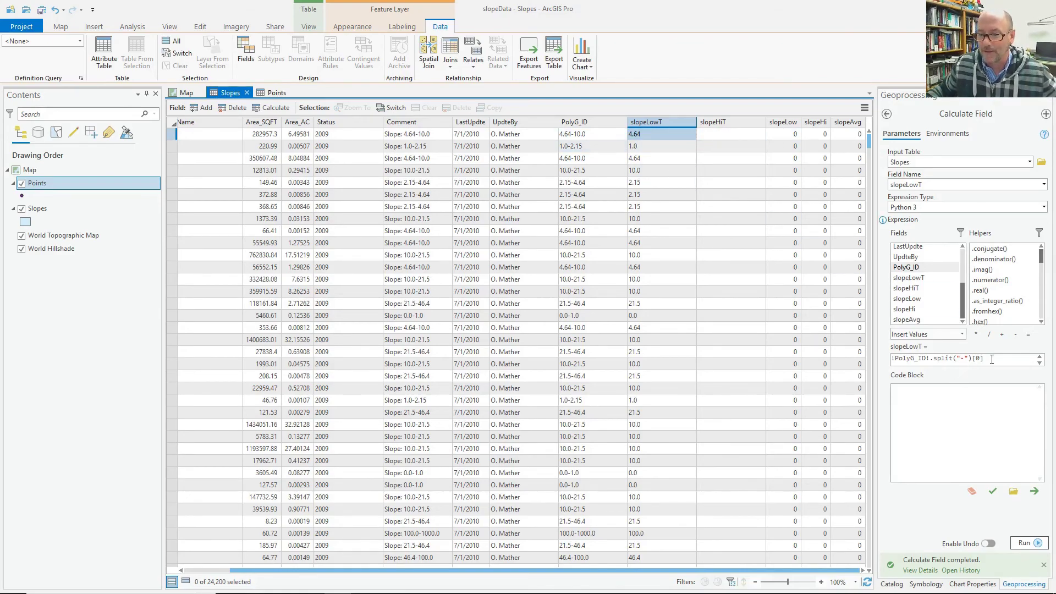
pyautogui.moveTo(970, 361); pyautogui.dragTo(885, 359)
pyautogui.hotkey('ctrl', 'c')
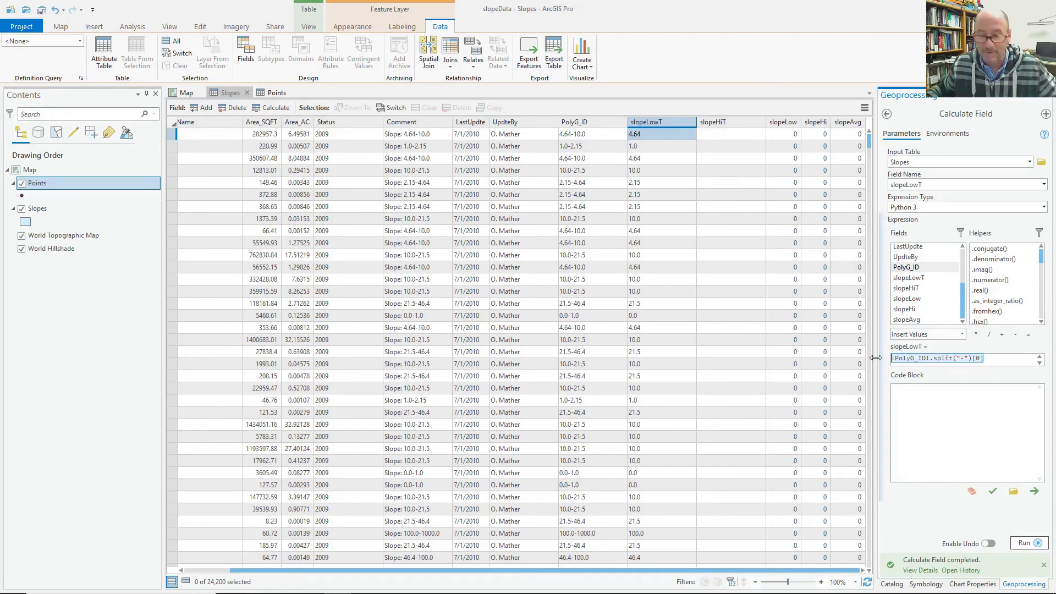
# Step: Run !PolyG_ID!.split("-")[1] on slopeHiT and read the resulting IndexError
pyautogui.click(717, 123)
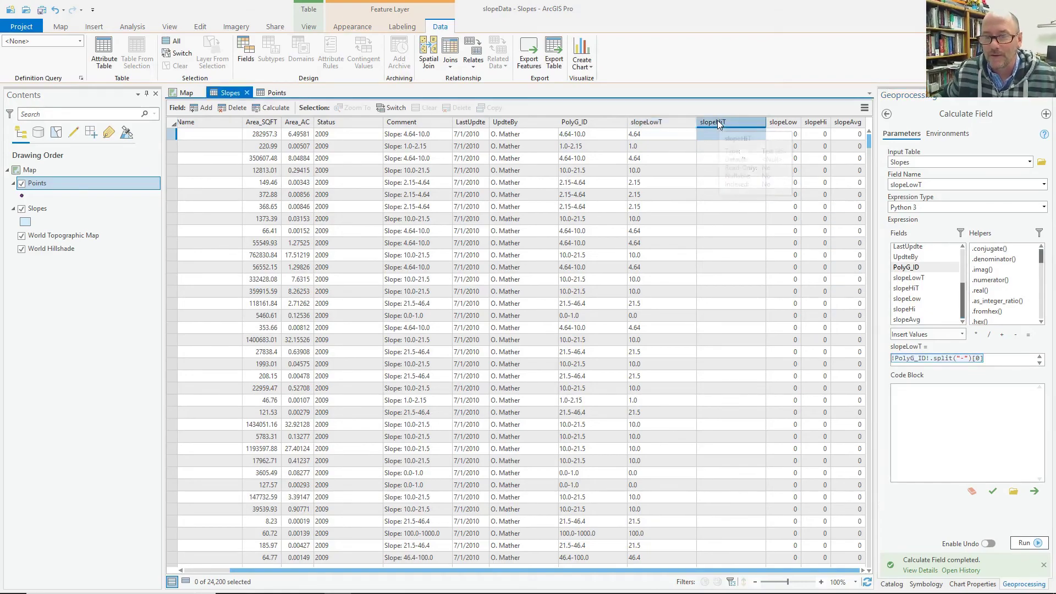
pyautogui.rightClick(717, 121)
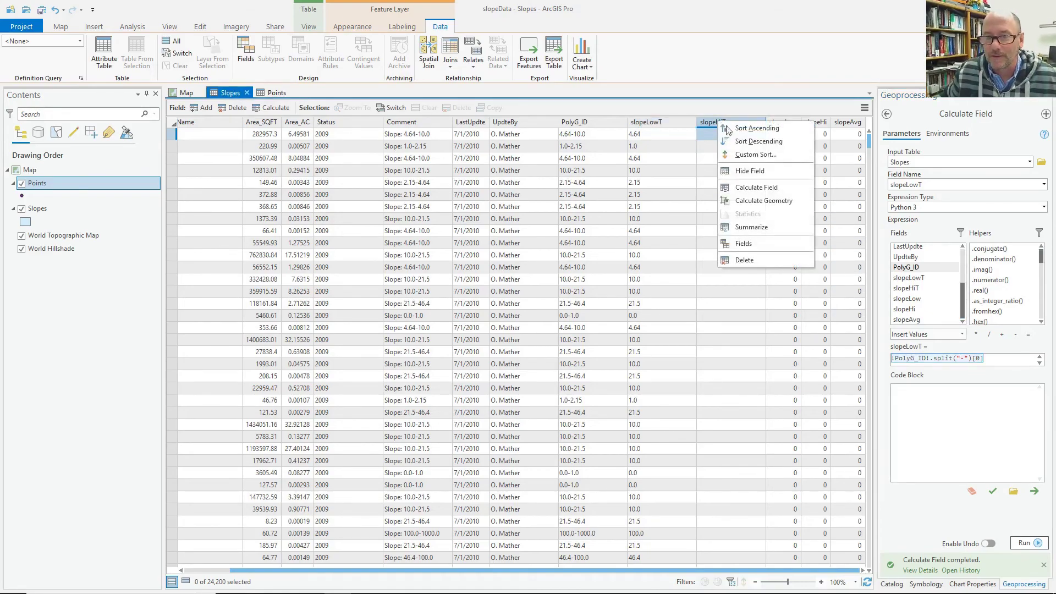
pyautogui.click(751, 188)
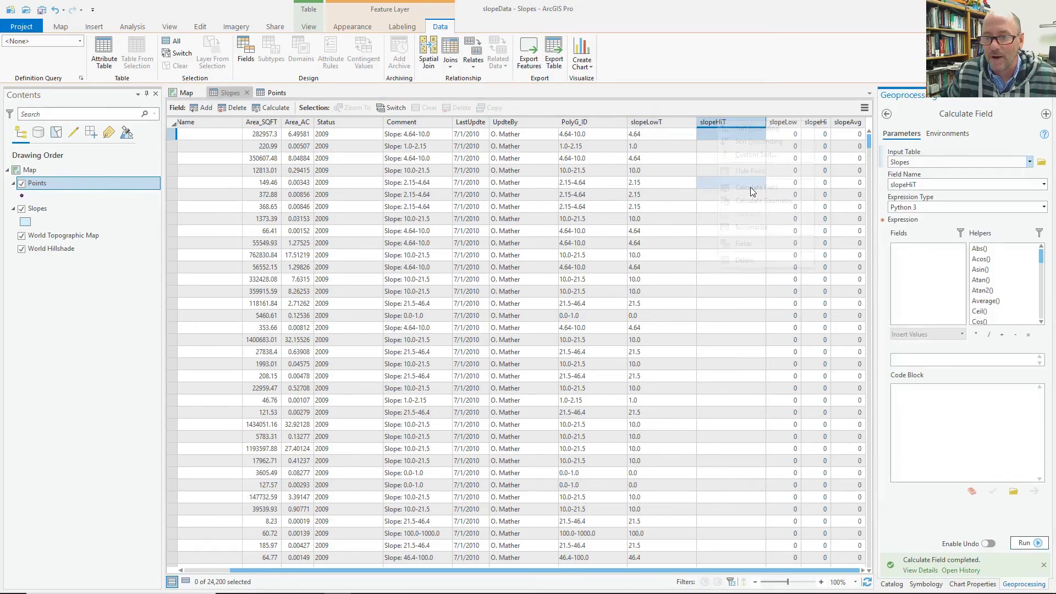
pyautogui.click(923, 359)
pyautogui.hotkey('ctrl', 'v')
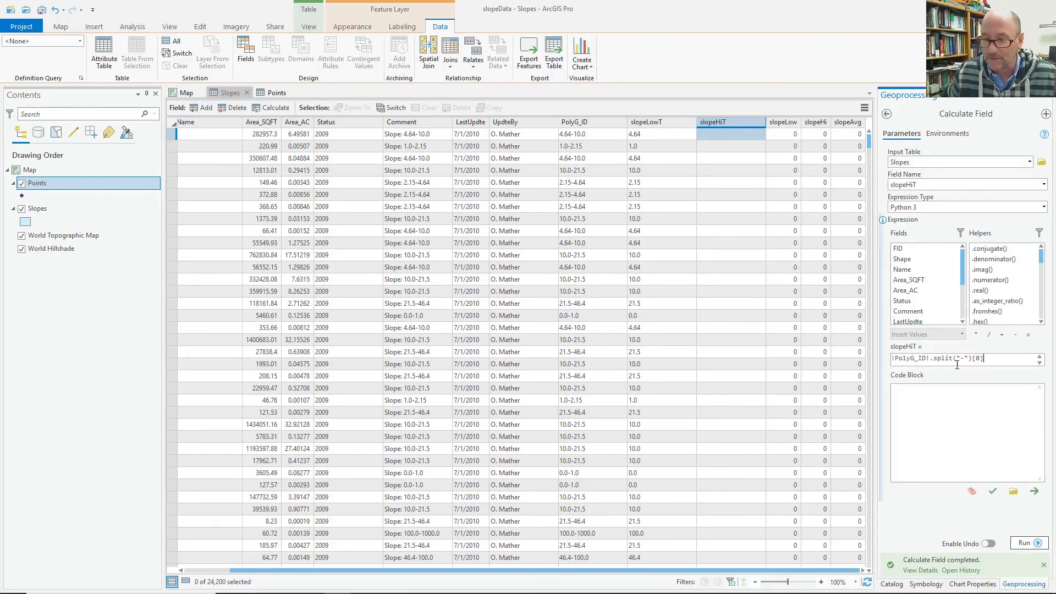
pyautogui.moveTo(978, 358); pyautogui.dragTo(984, 360)
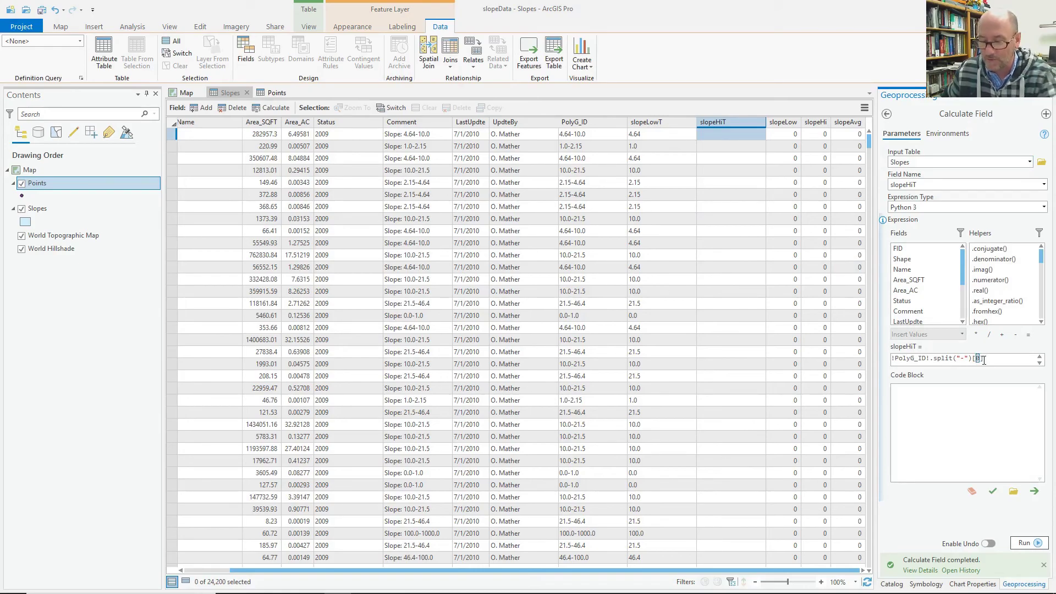
pyautogui.write('1')
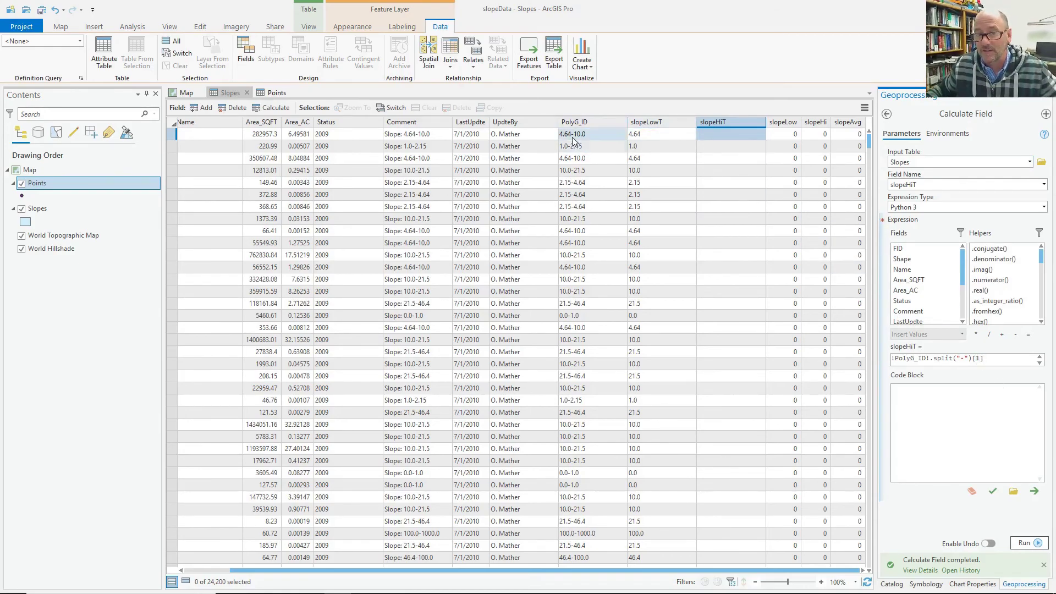
pyautogui.click(1037, 543)
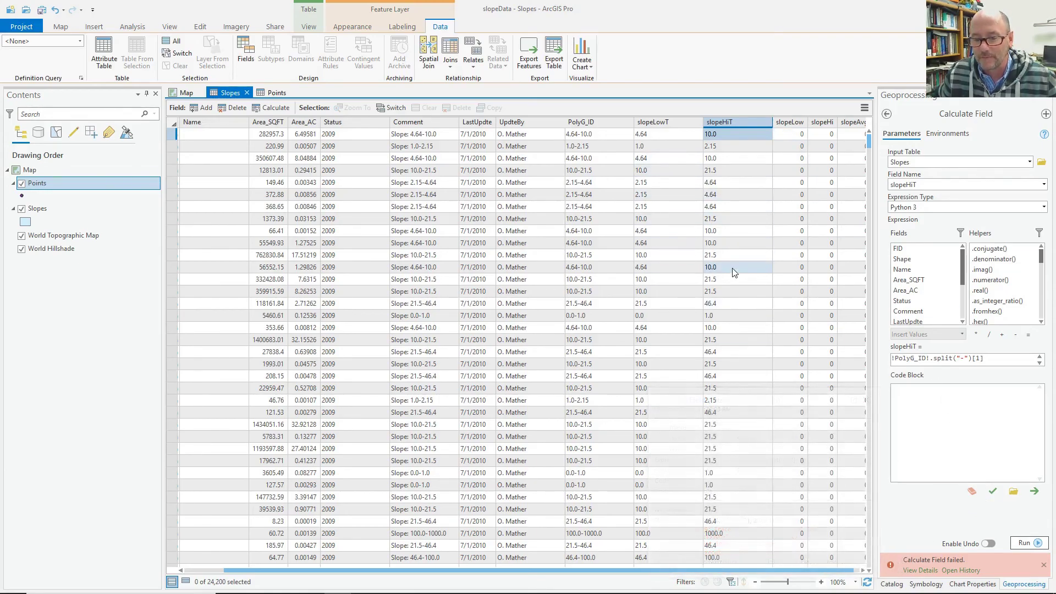
pyautogui.moveTo(891, 569)
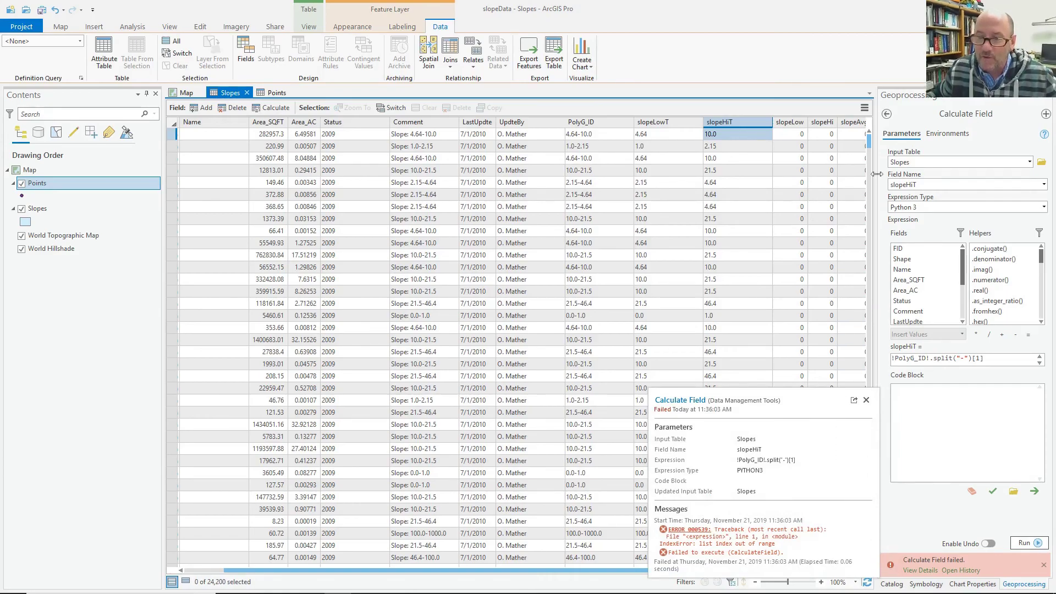
pyautogui.moveTo(869, 143); pyautogui.dragTo(865, 472)
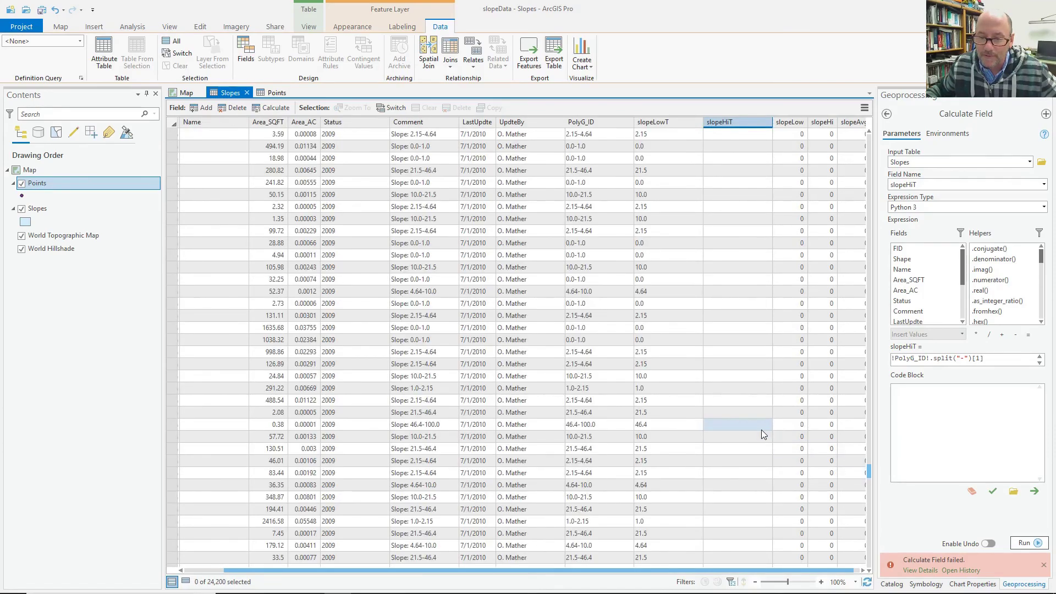
# Step: Find the hyphenless "<1000.0" row and delete the 0 expression for slopeHiT
pyautogui.scroll(8, 757, 286)
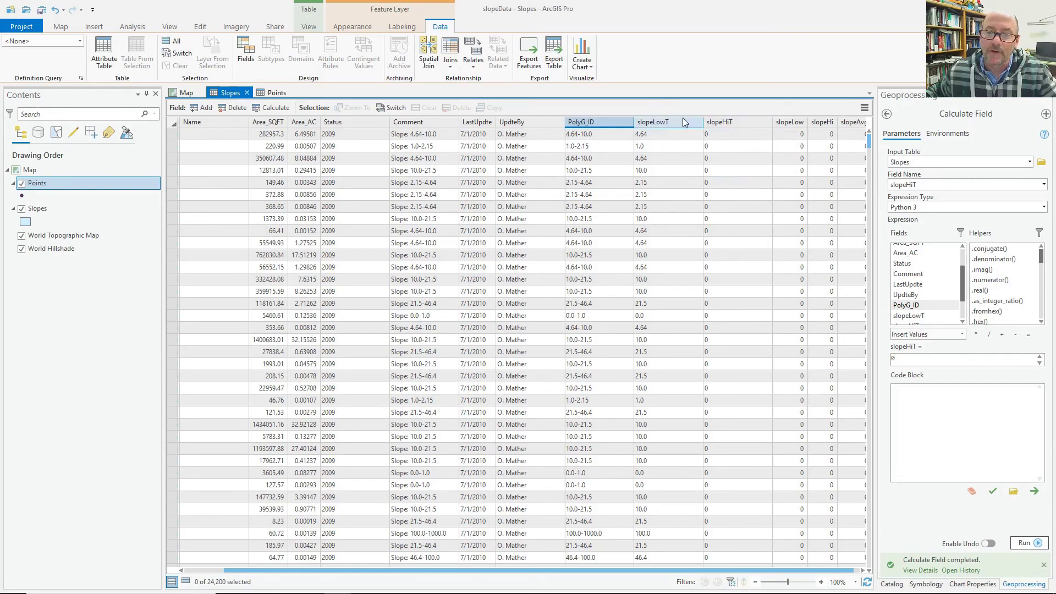
pyautogui.scroll(-8, 679, 291)
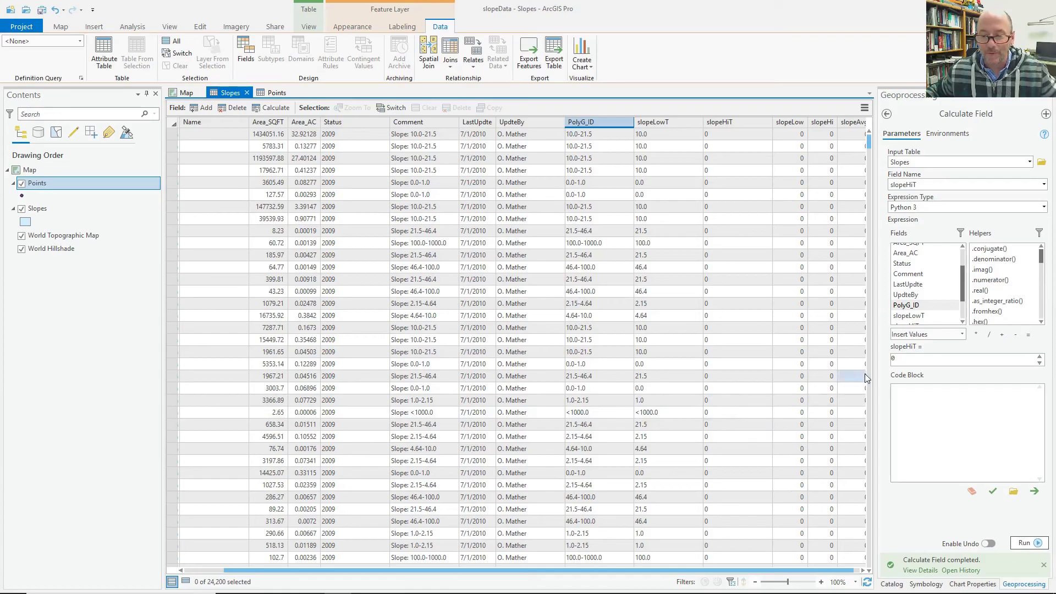
pyautogui.click(894, 360)
pyautogui.press('BackSpace')
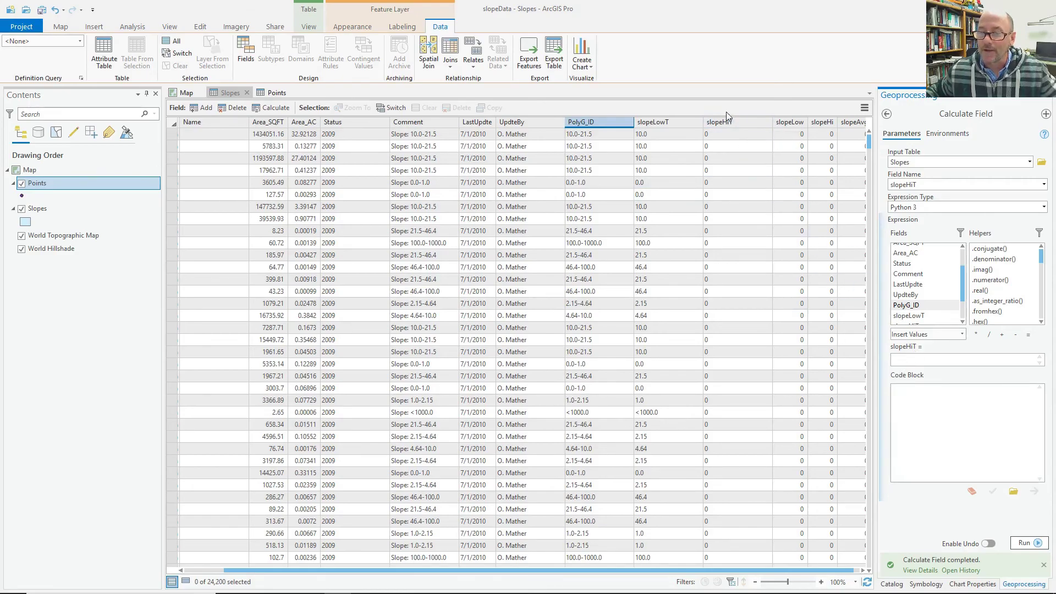
pyautogui.moveTo(726, 125)
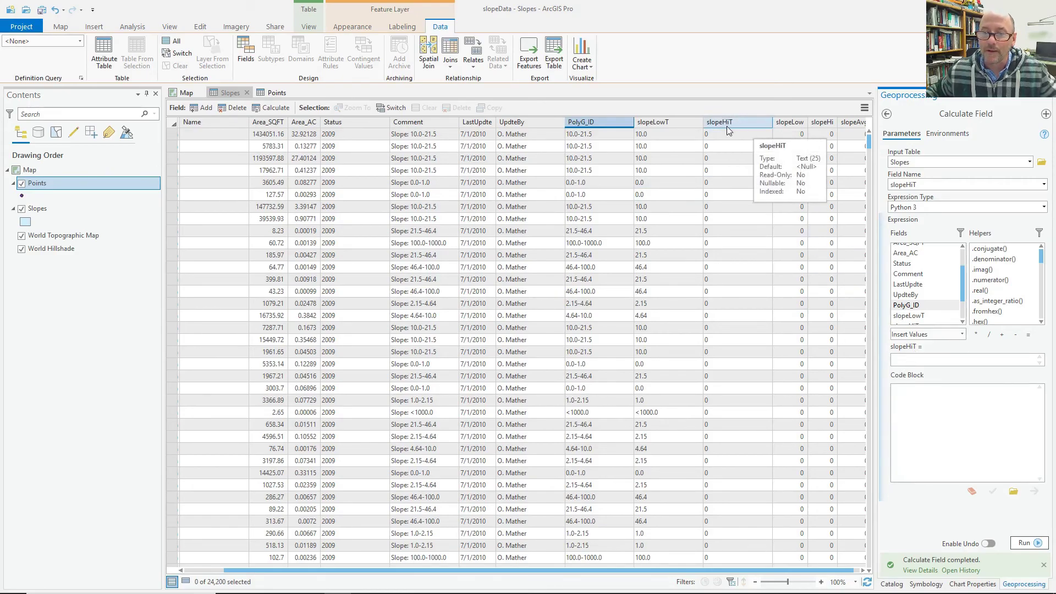
# Step: Set the slopeHiT expression to banana(!PolyG_ID!)
pyautogui.click(911, 357)
pyautogui.write('banana')
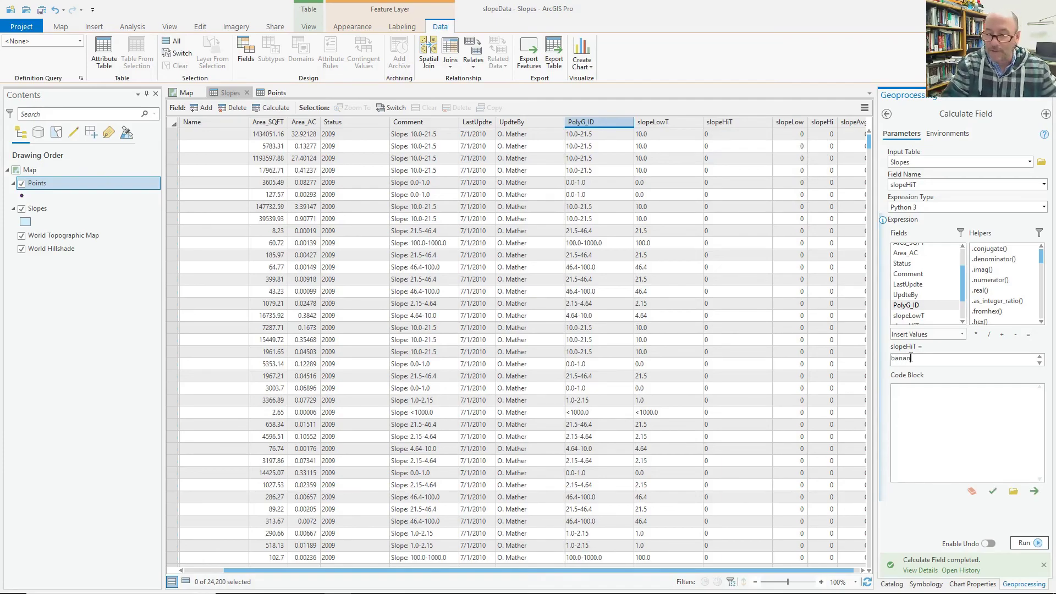
pyautogui.write('(')
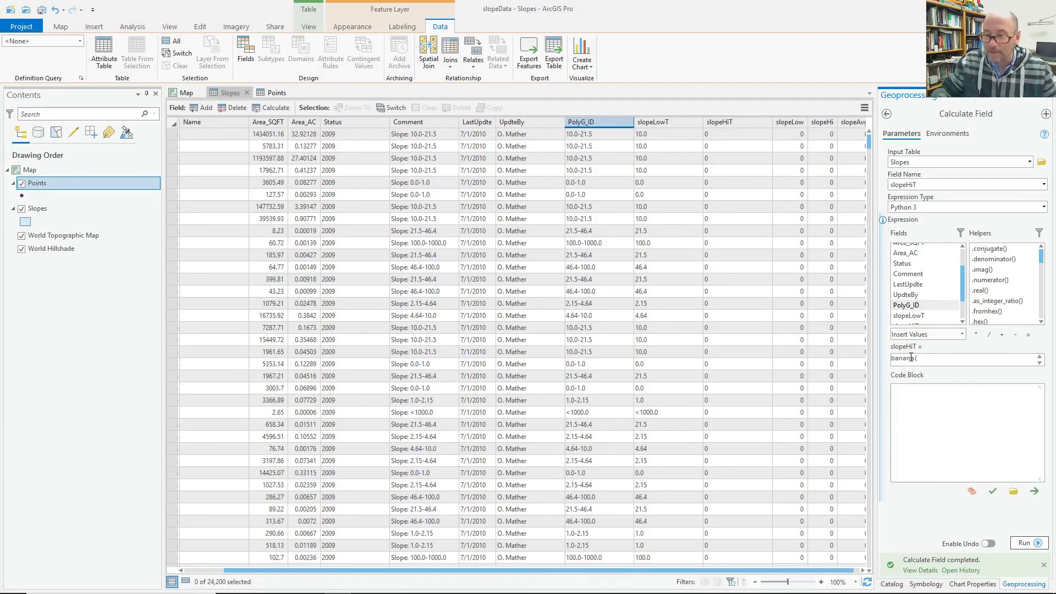
pyautogui.doubleClick(915, 305)
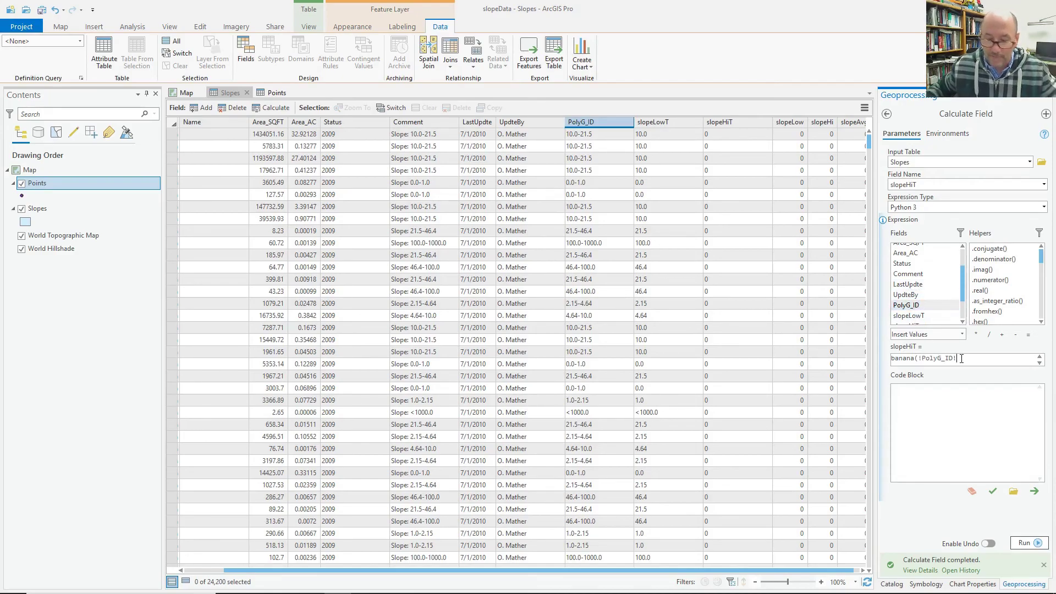
pyautogui.write(')')
# Step: Begin the code block with def banana(dole): if dole=="<1000.0":
pyautogui.click(914, 390)
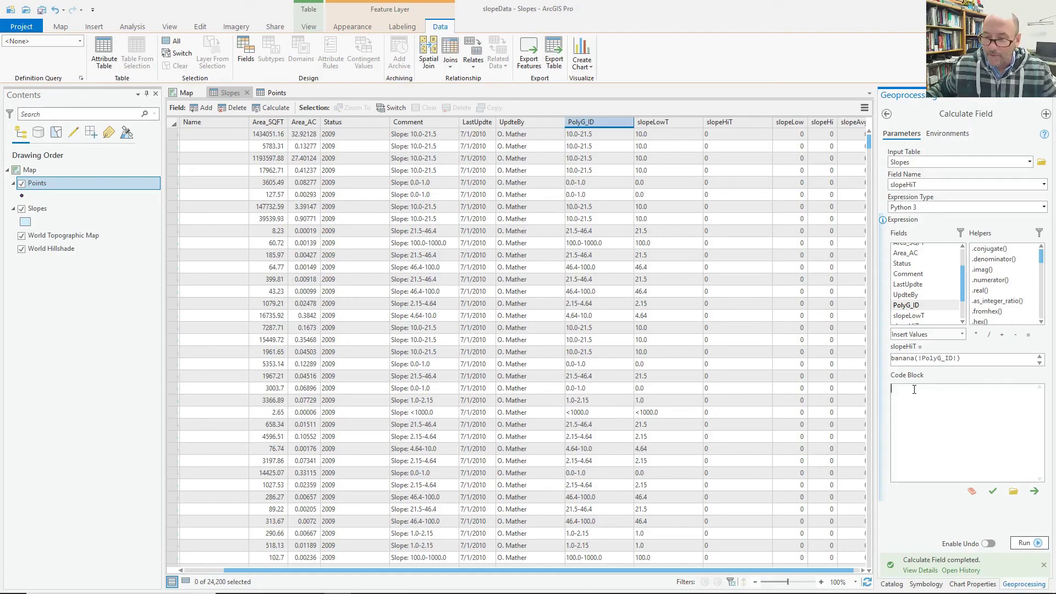
pyautogui.write('def ')
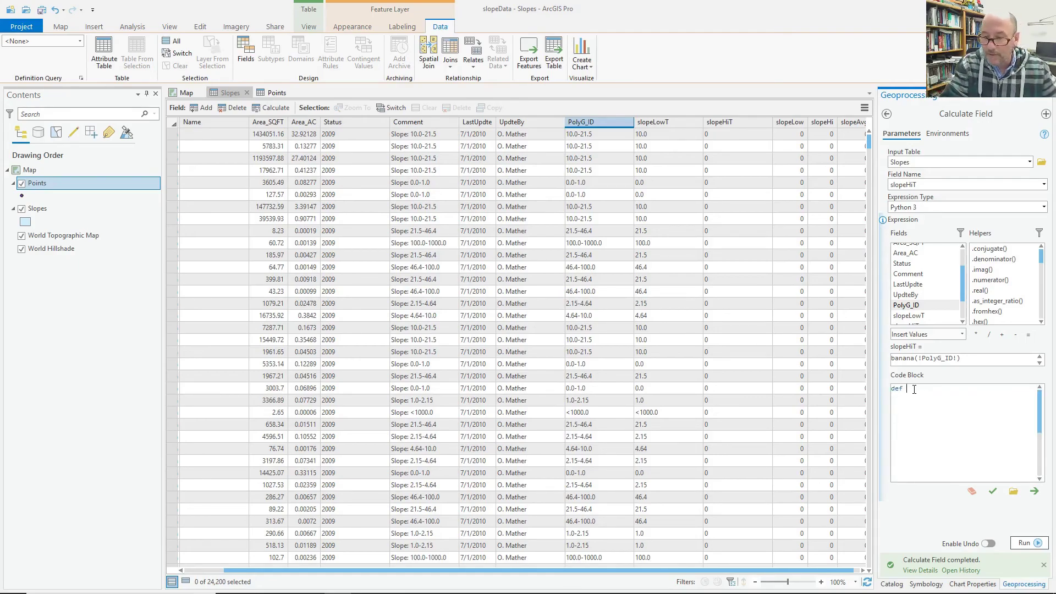
pyautogui.write('banana')
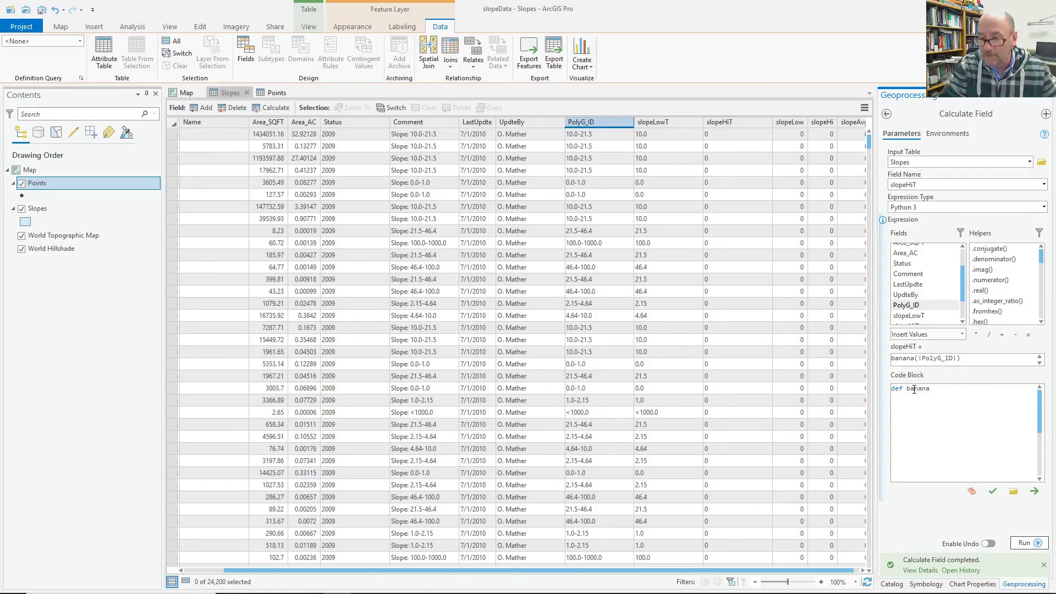
pyautogui.write('(dole):')
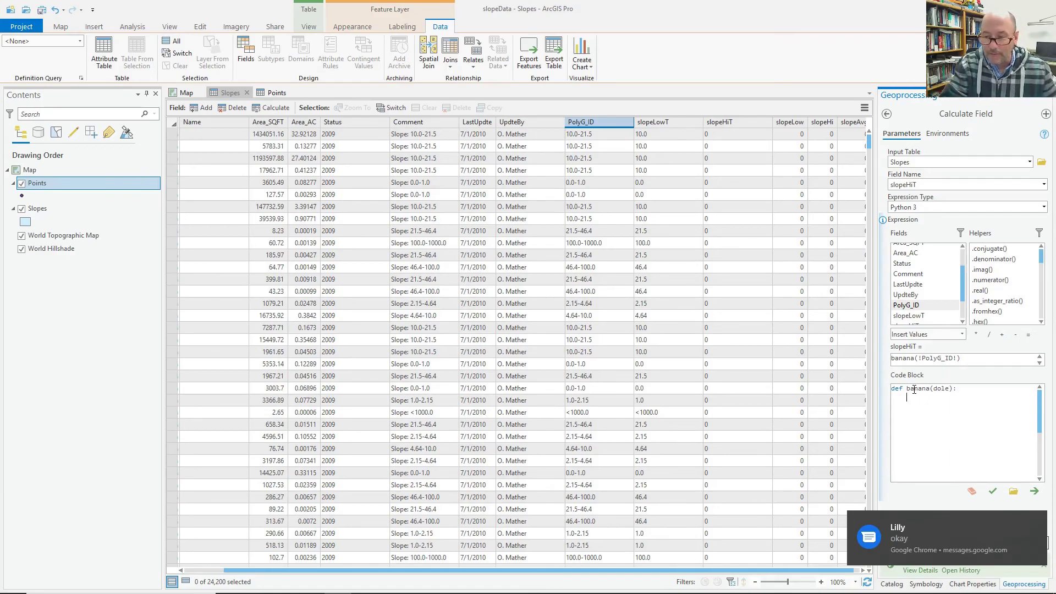
pyautogui.write('f ')
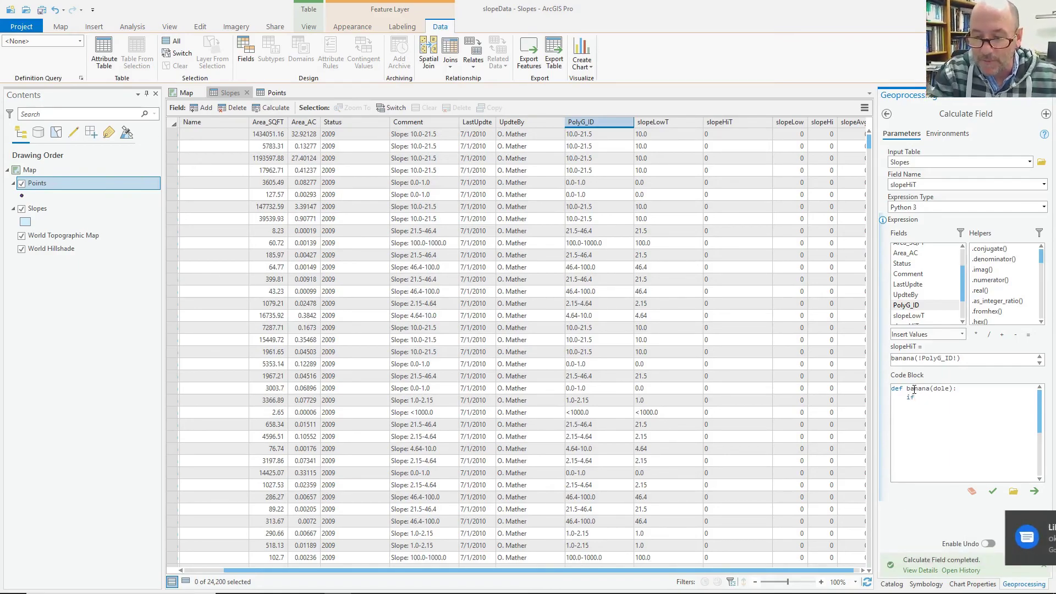
pyautogui.write('dole')
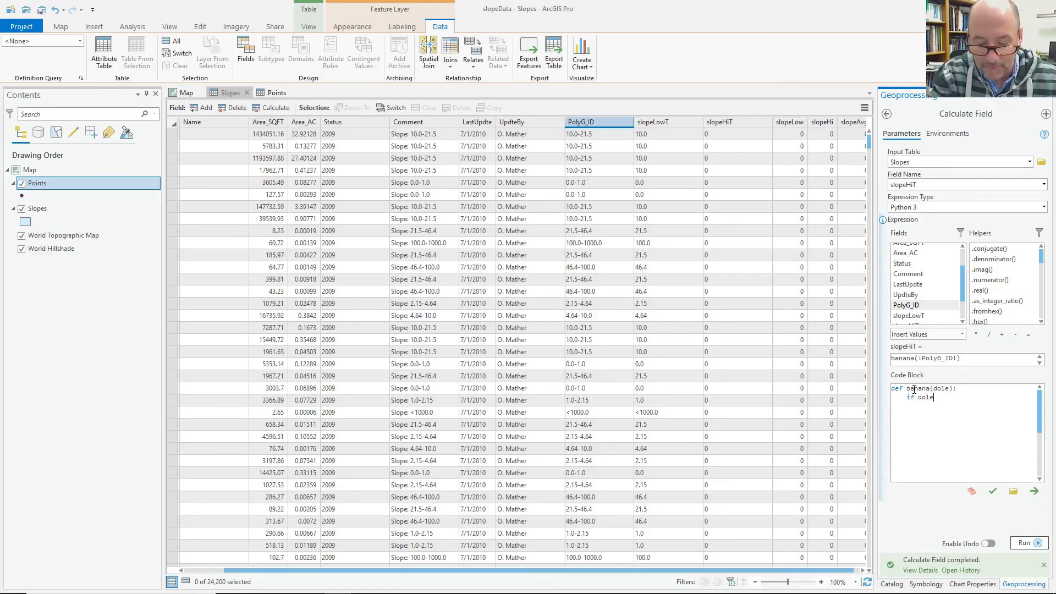
pyautogui.write('=="')
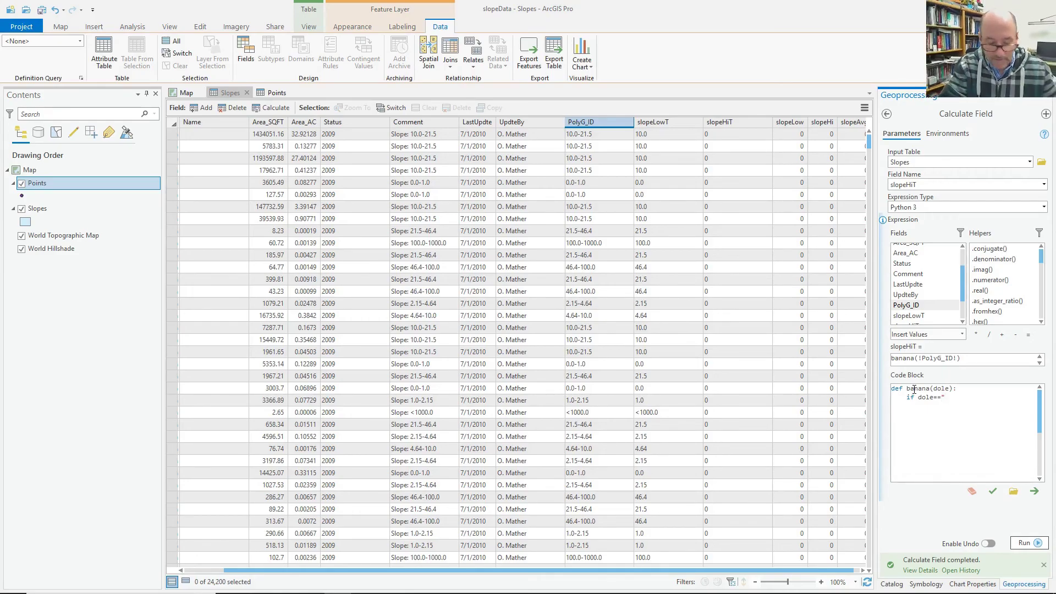
pyautogui.write('<1000.')
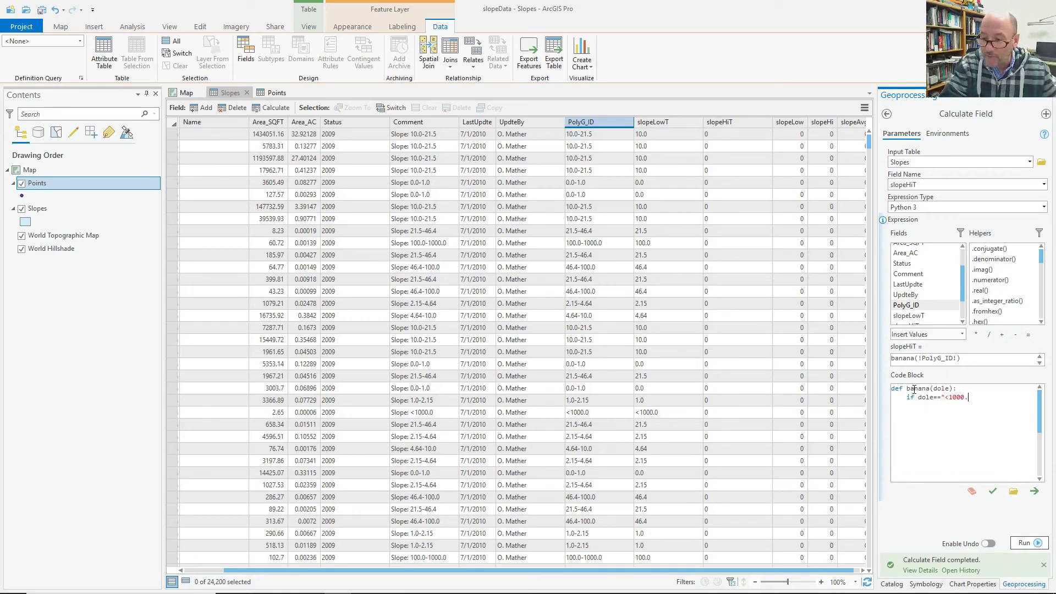
pyautogui.write('0":')
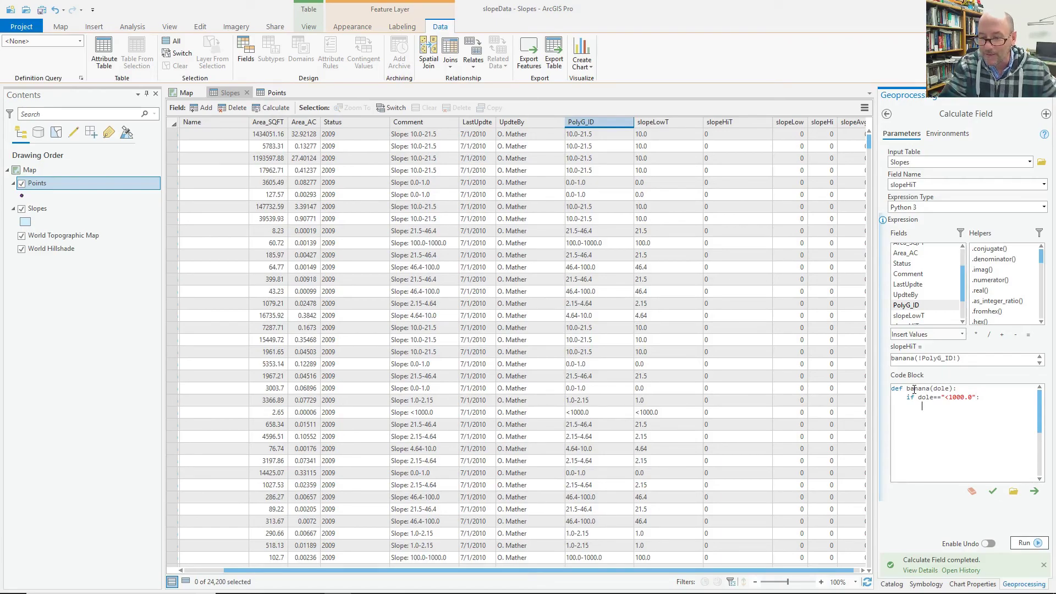
# Step: Complete banana to return 1000.0, else dole.split("-")[1], verify and run on slopeHiT
pyautogui.write('re')
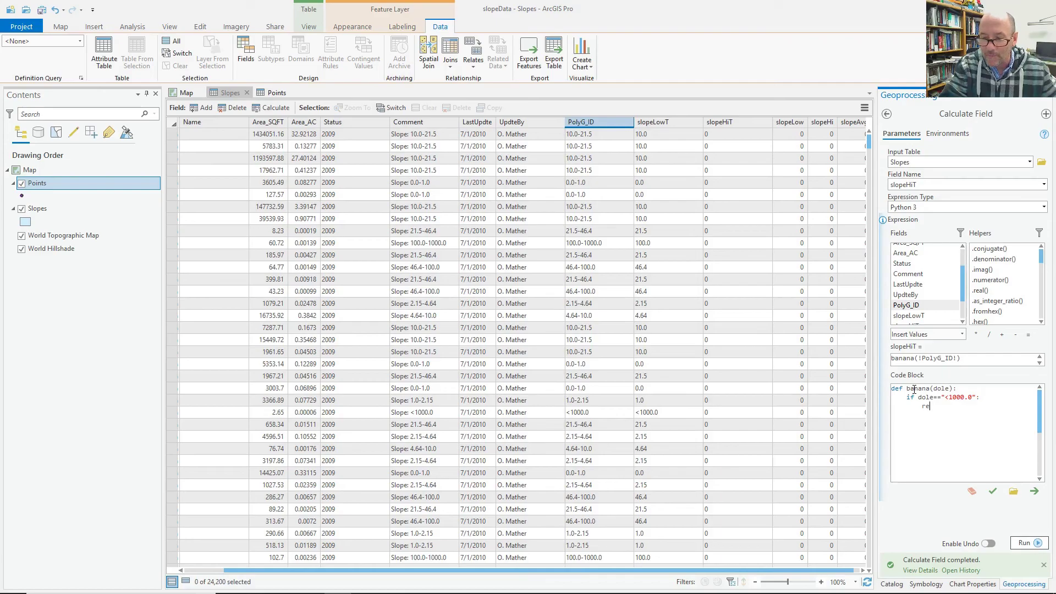
pyautogui.write('turn ')
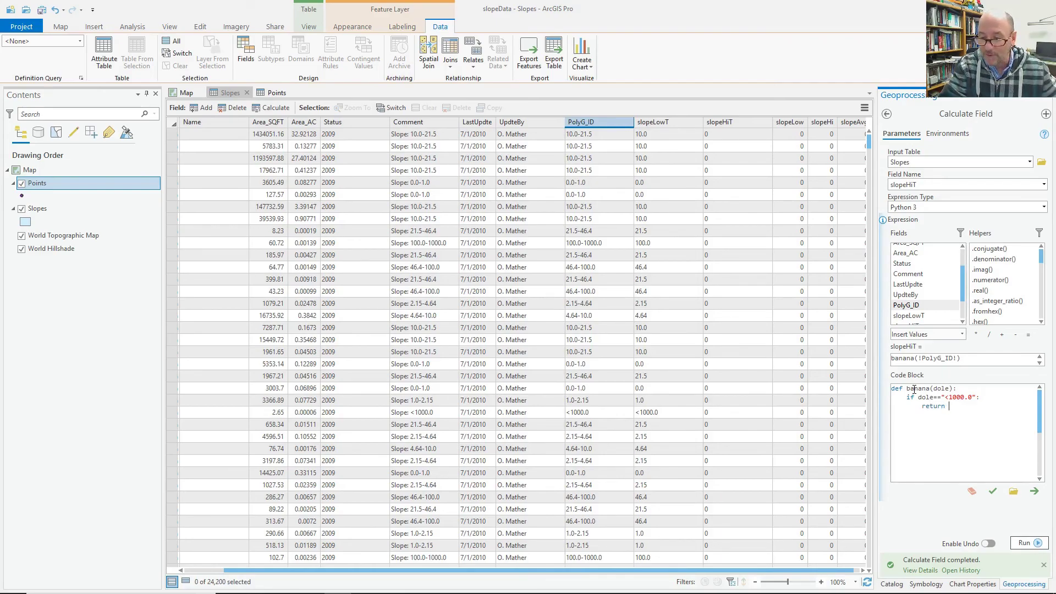
pyautogui.write('100')
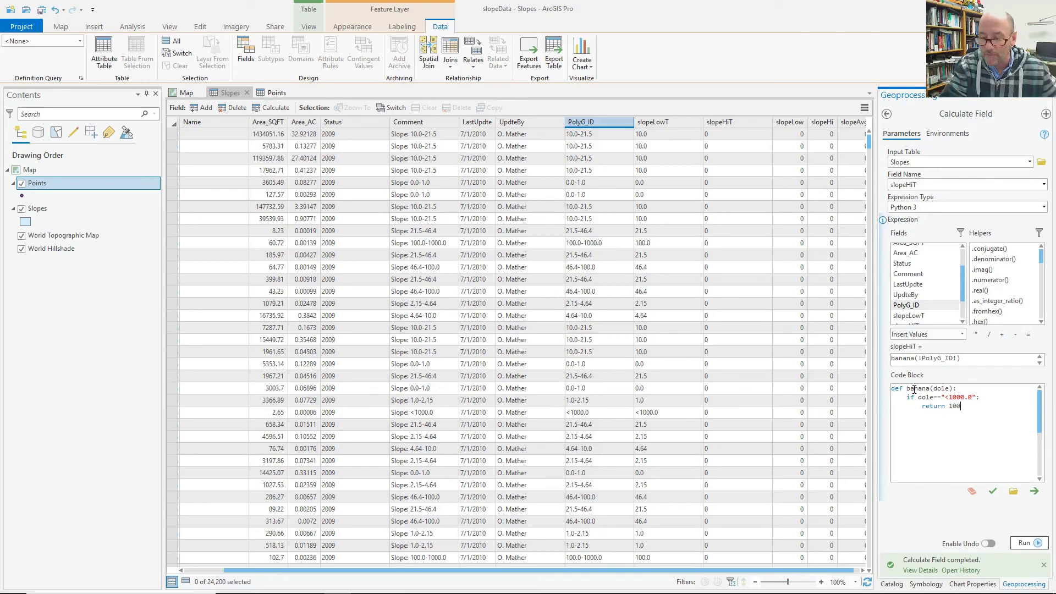
pyautogui.write('0.0')
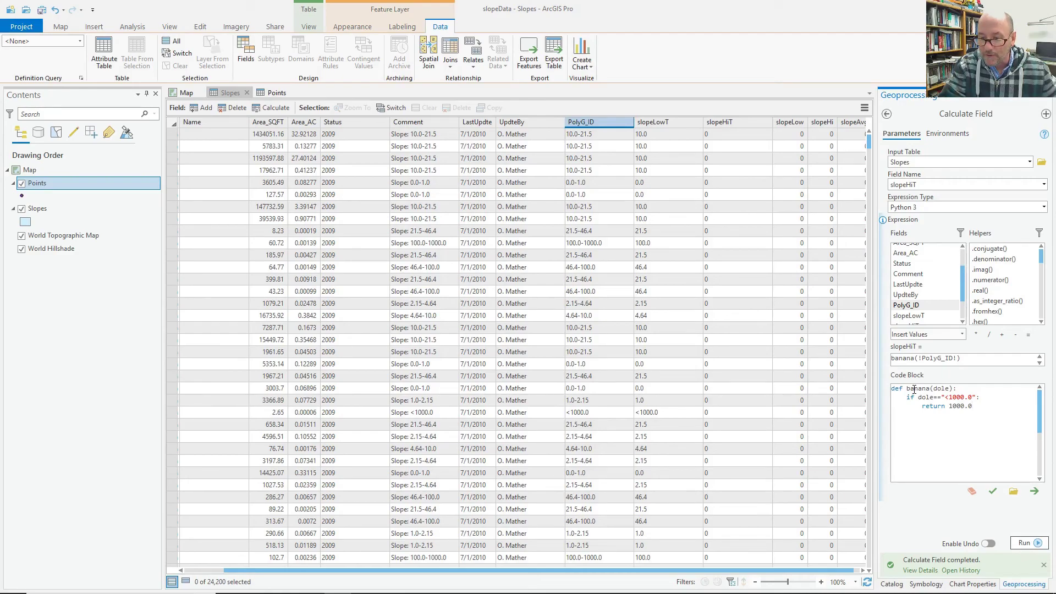
pyautogui.press('Return')
pyautogui.write('else:         ')
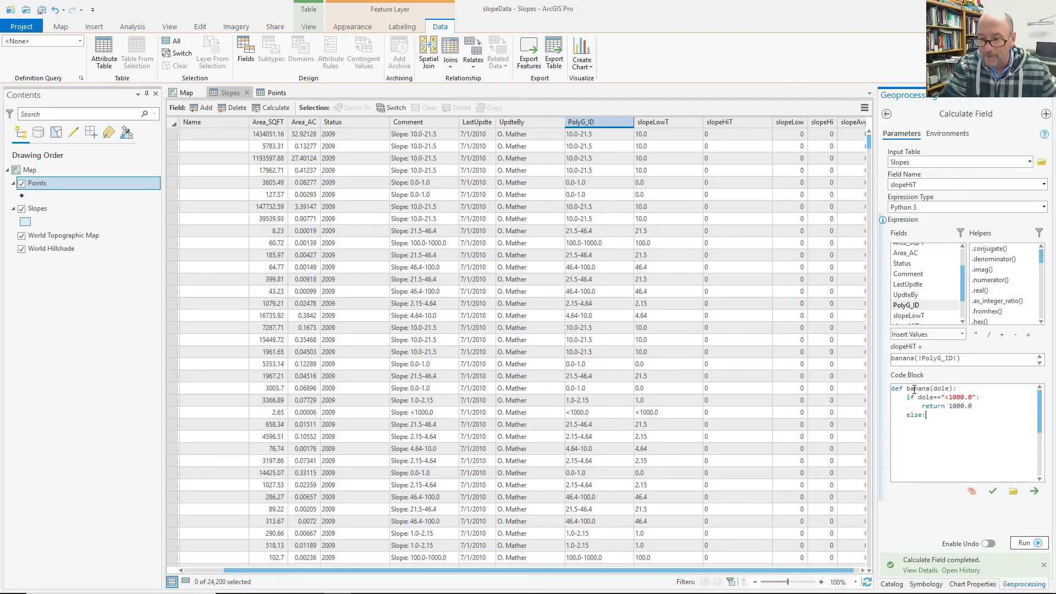
pyautogui.write('return')
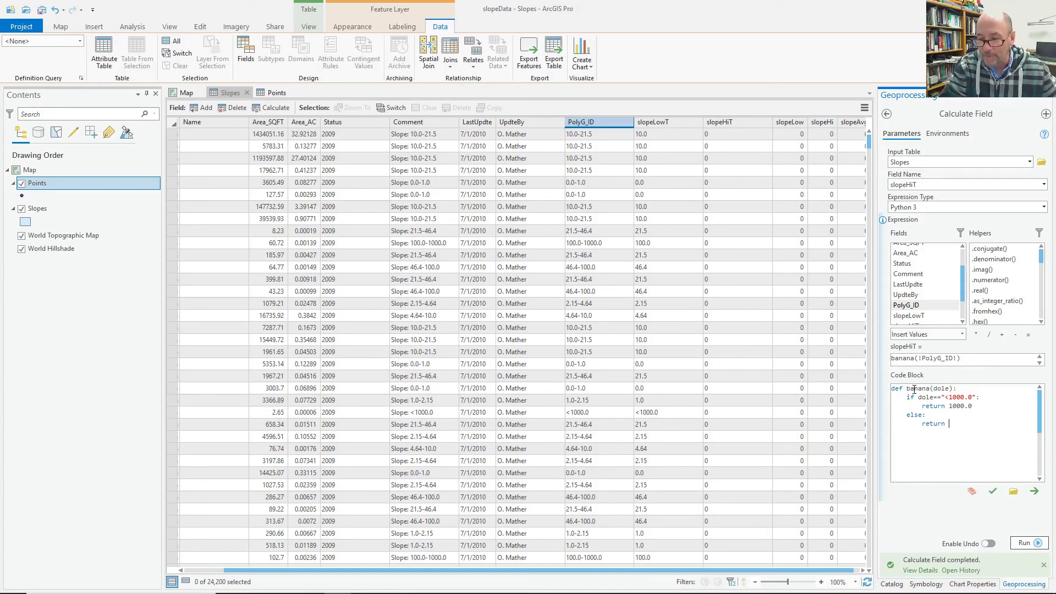
pyautogui.write('dole.split(')
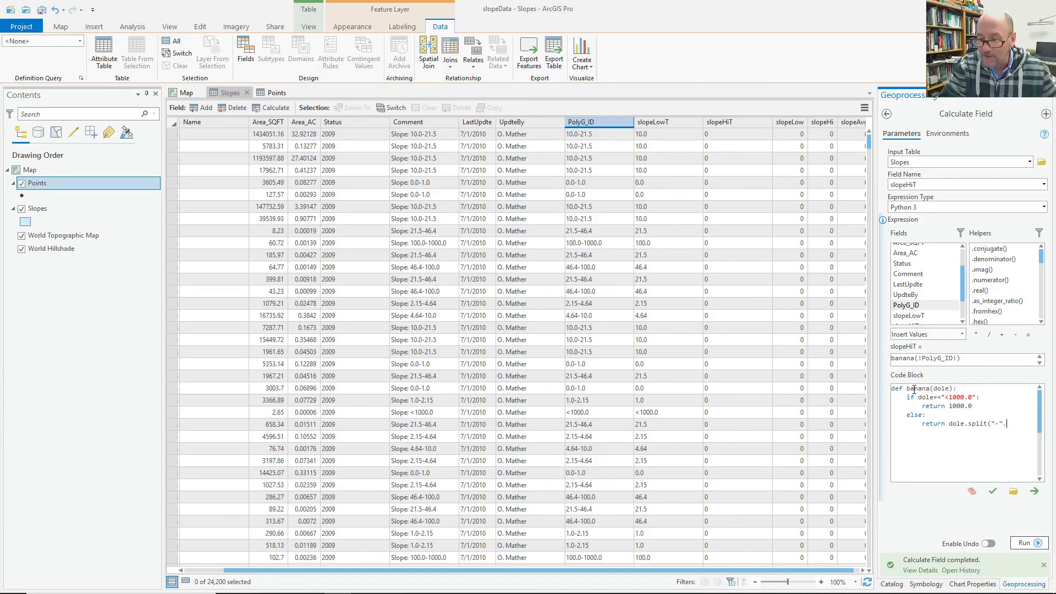
pyautogui.write('"-"')
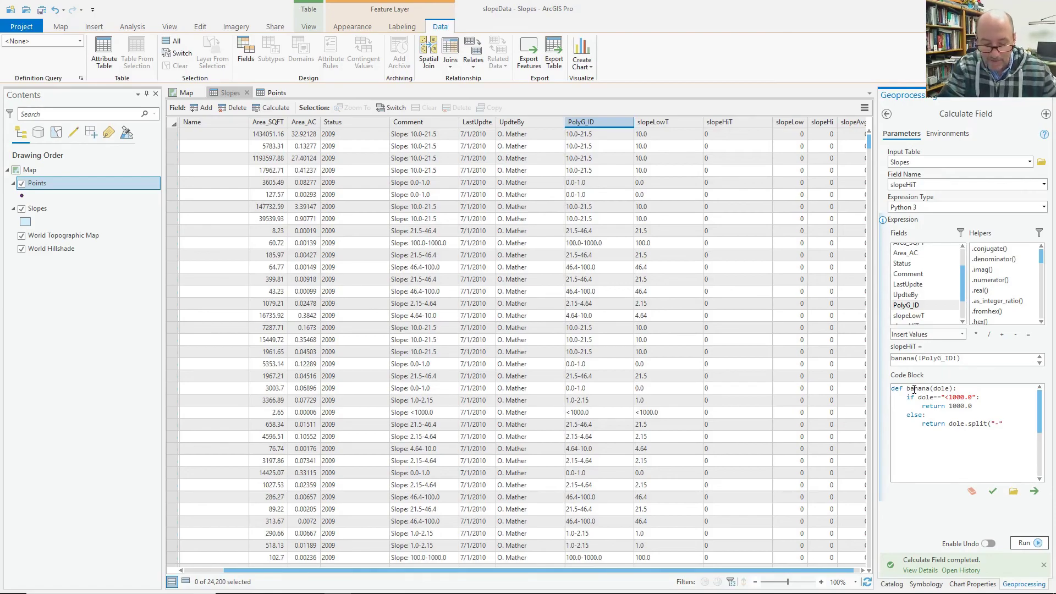
pyautogui.write(')[1')
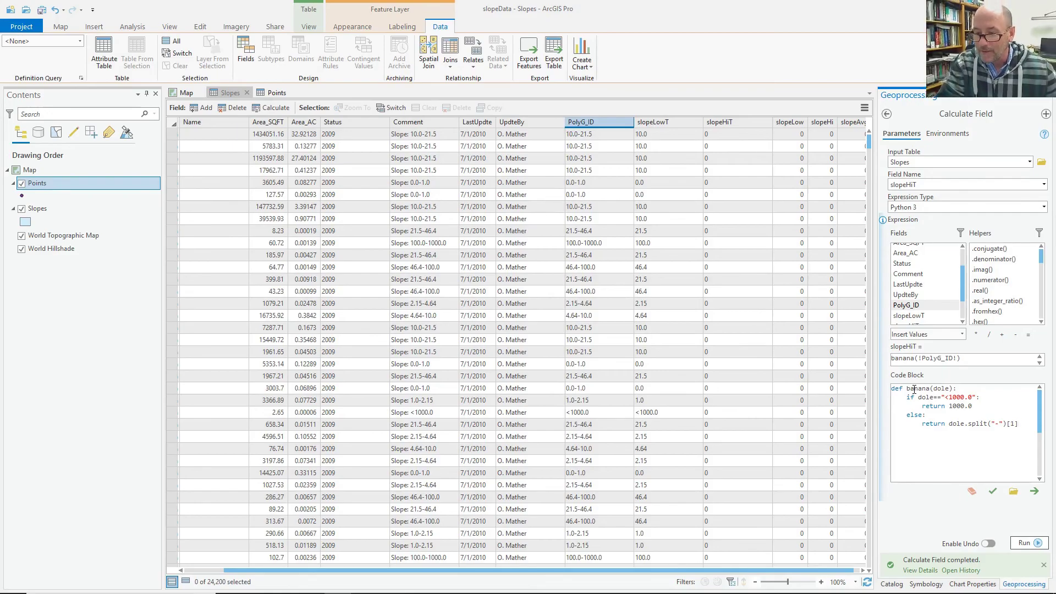
pyautogui.click(988, 493)
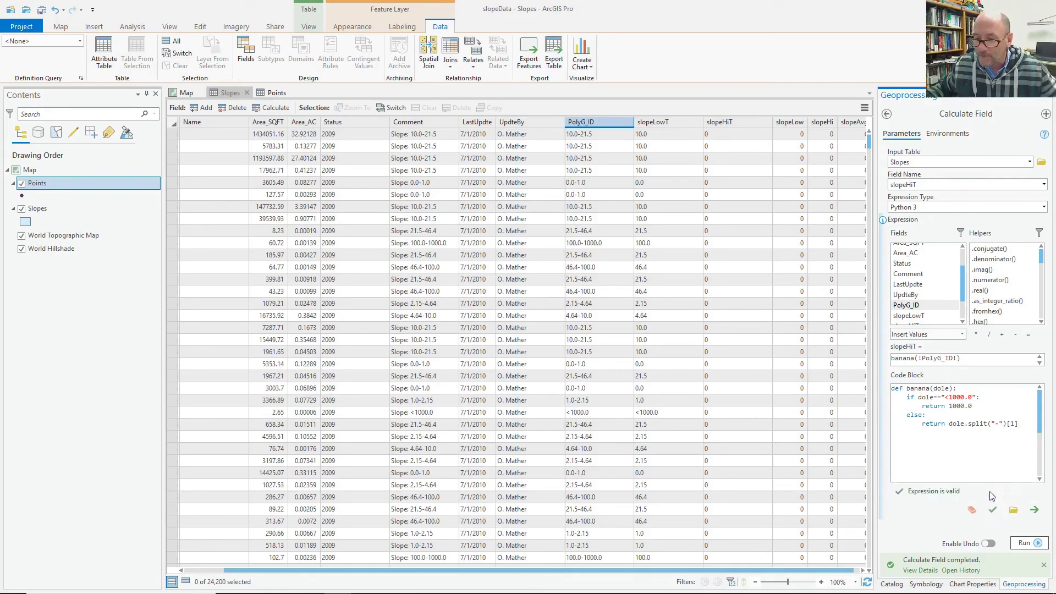
pyautogui.click(1038, 544)
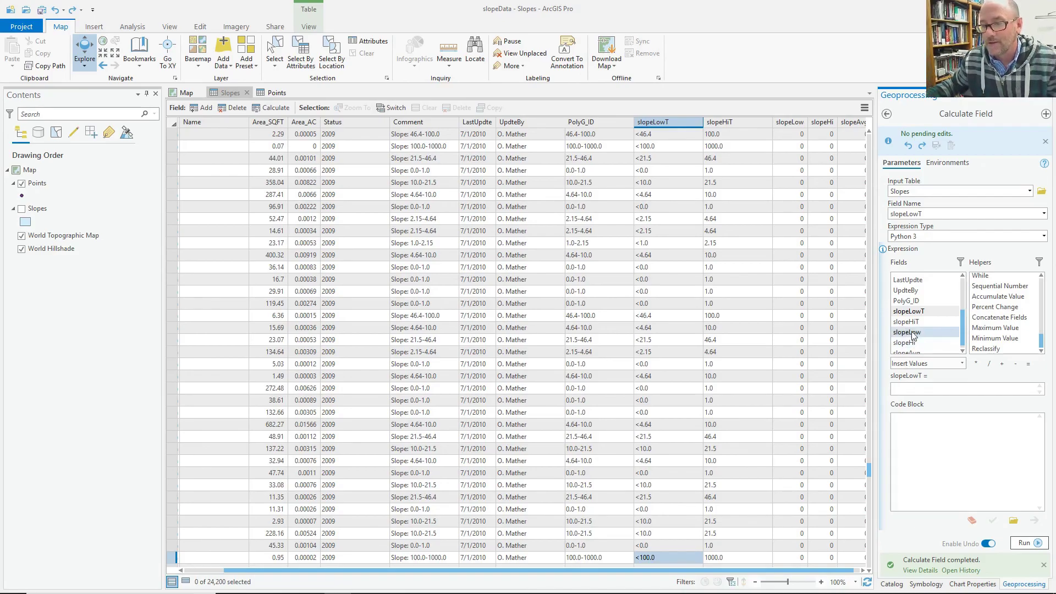
# Step: Recalculate slopeLowT as !slopeLowT!.replace("<","") to remove the leading "<"
pyautogui.doubleClick(908, 311)
pyautogui.click(943, 390)
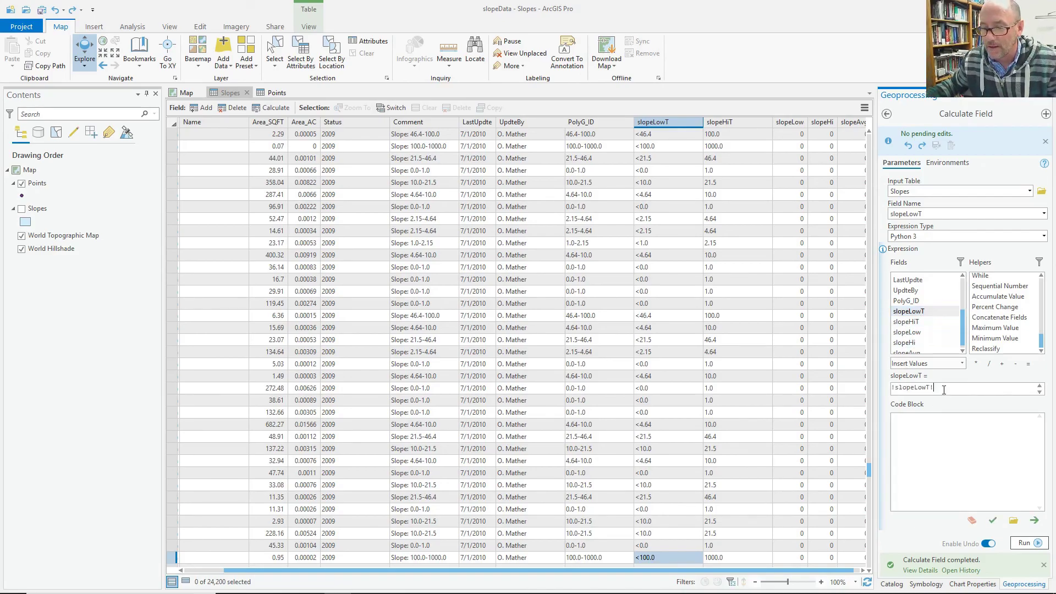
pyautogui.write('.replace("<",')
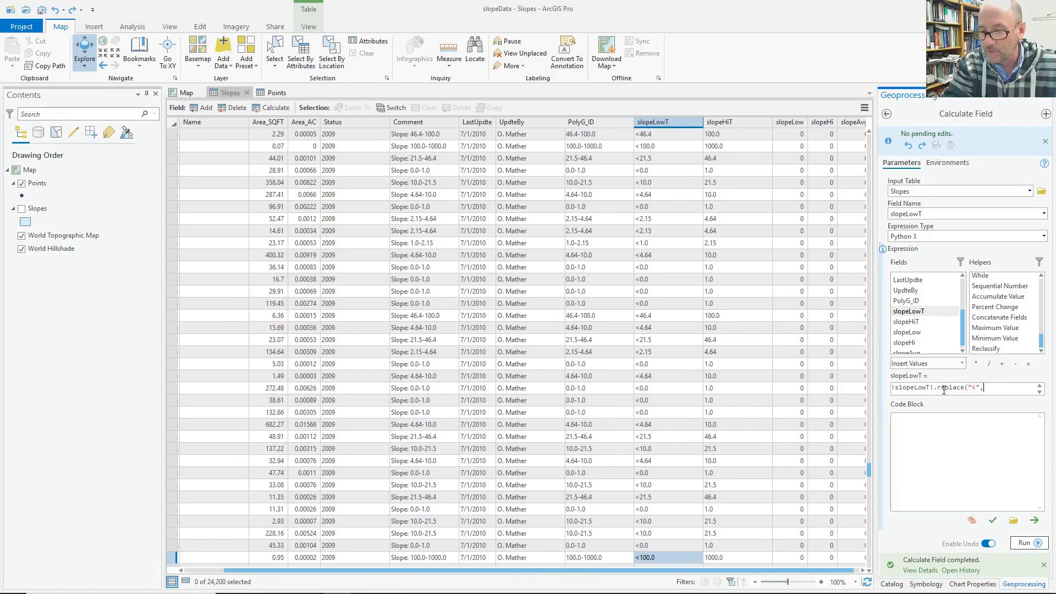
pyautogui.write('"")')
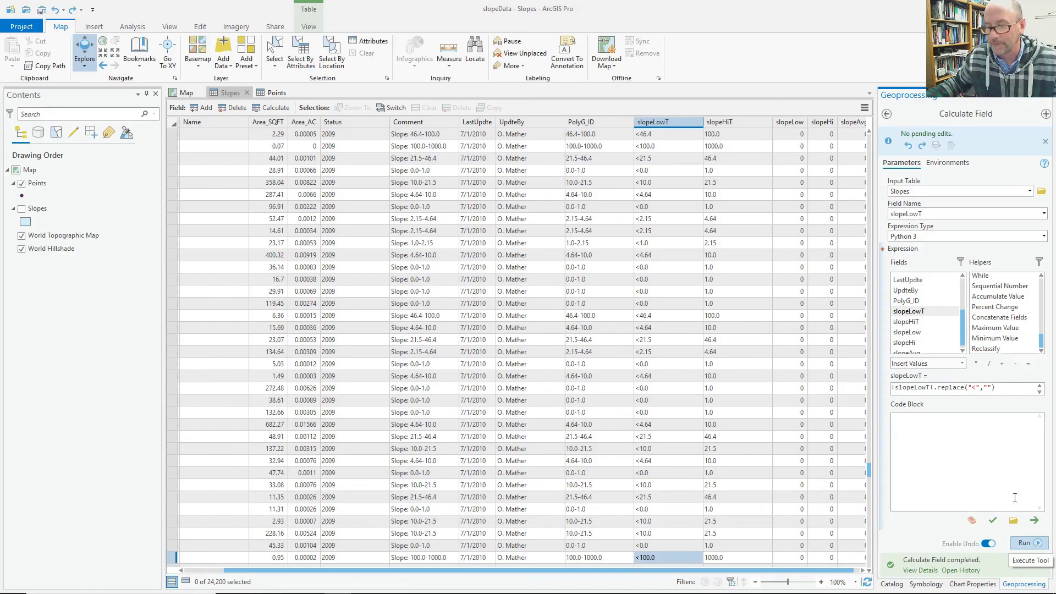
pyautogui.click(1037, 544)
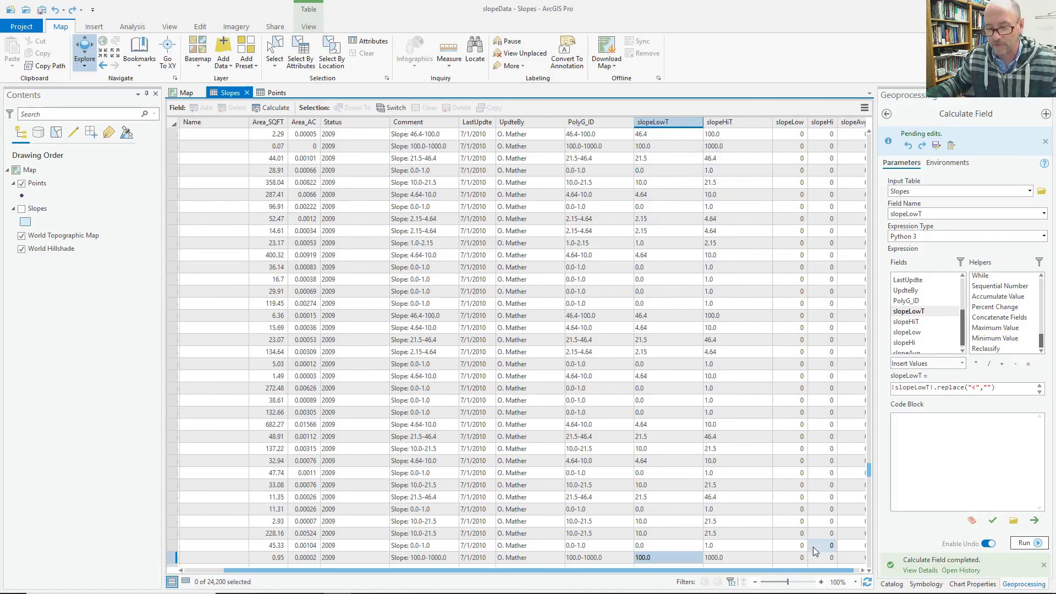
# Step: Calculate slopeLow from the expression !slopeLowT!
pyautogui.rightClick(780, 126)
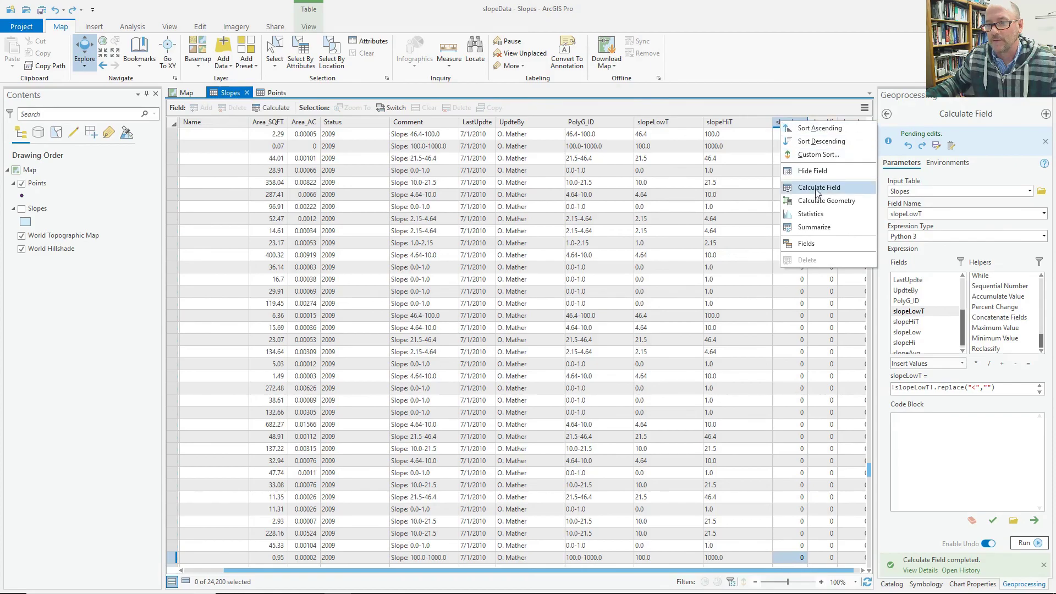
pyautogui.click(801, 73)
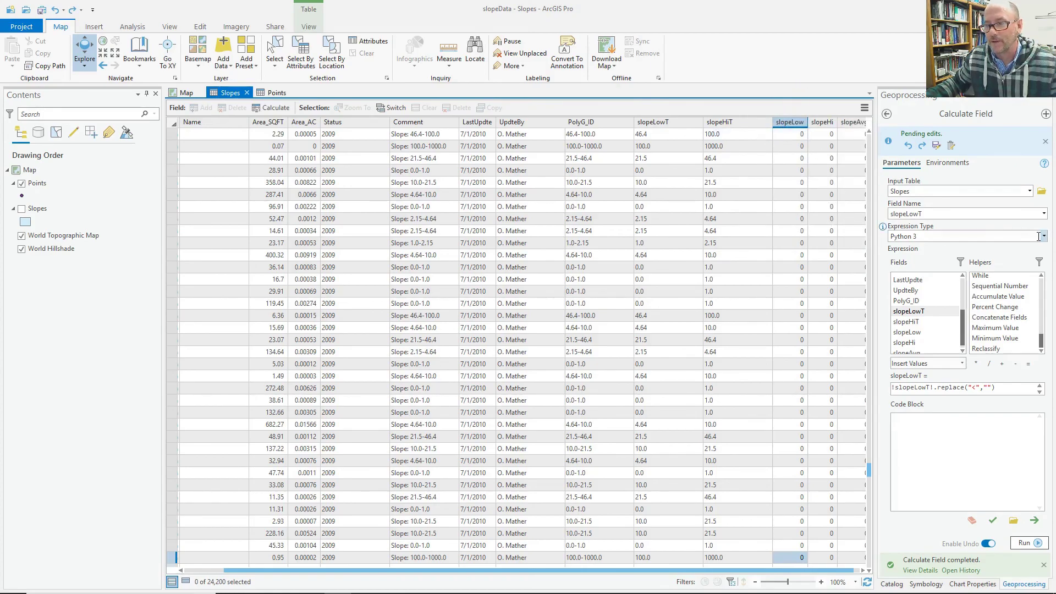
pyautogui.click(1044, 214)
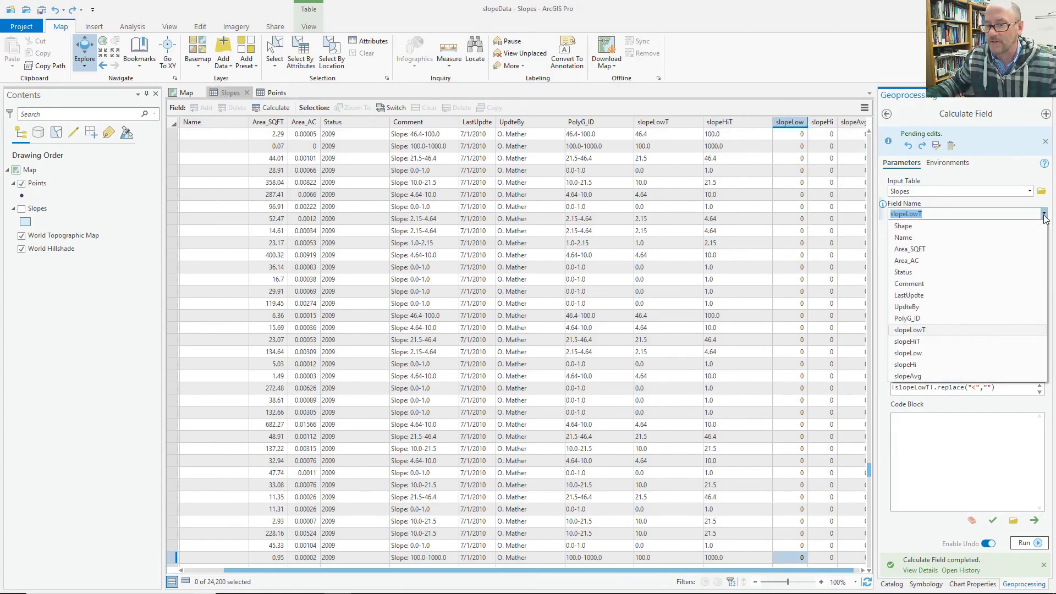
pyautogui.click(931, 352)
pyautogui.moveTo(1008, 389); pyautogui.dragTo(934, 389)
pyautogui.press('BackSpace')
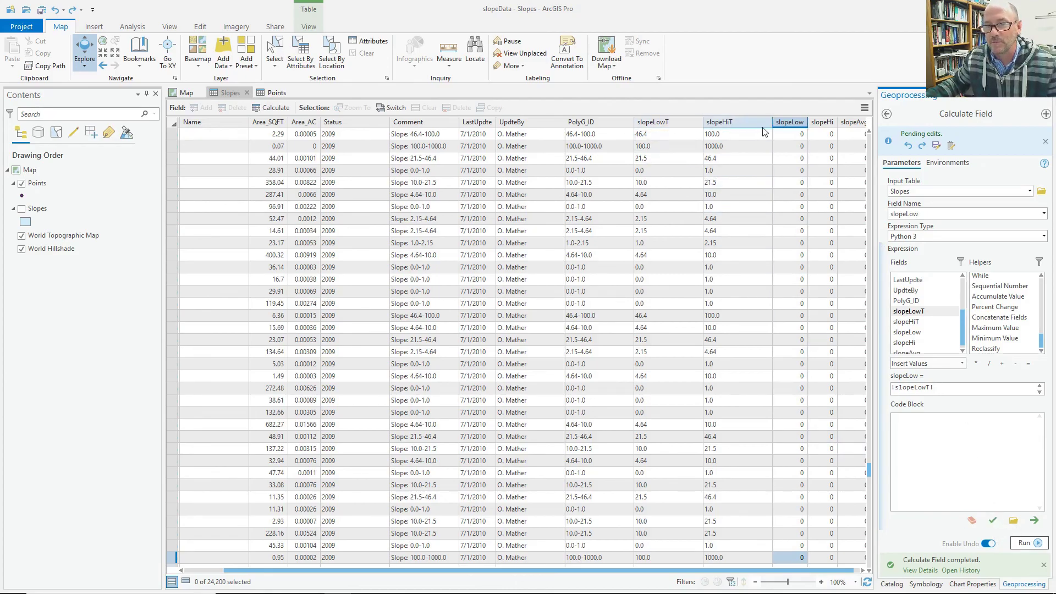
pyautogui.click(1037, 544)
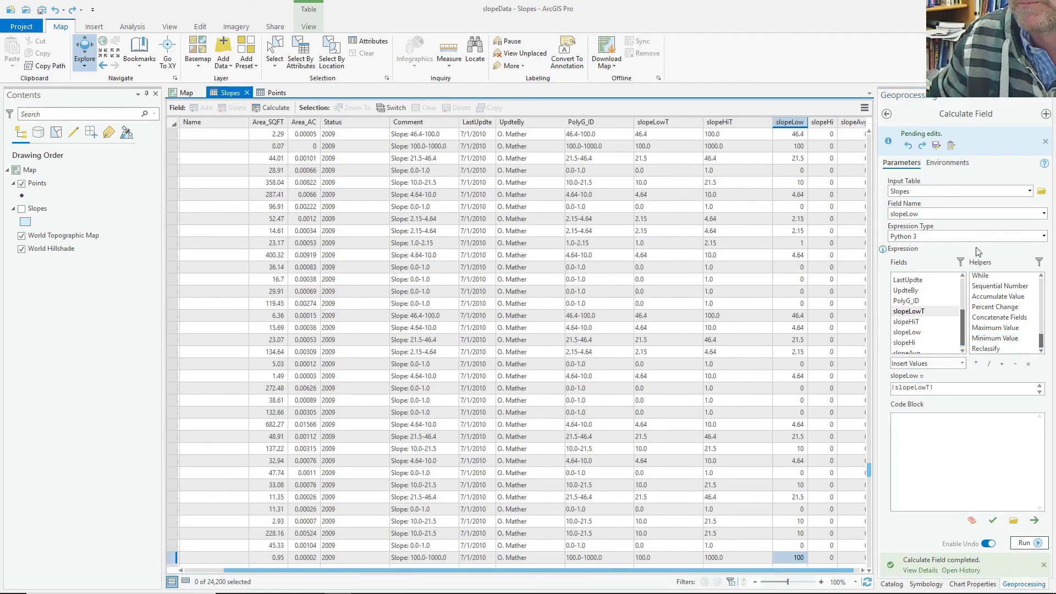
# Step: Calculate slopeHi from the expression !slopeHiT!
pyautogui.click(1045, 218)
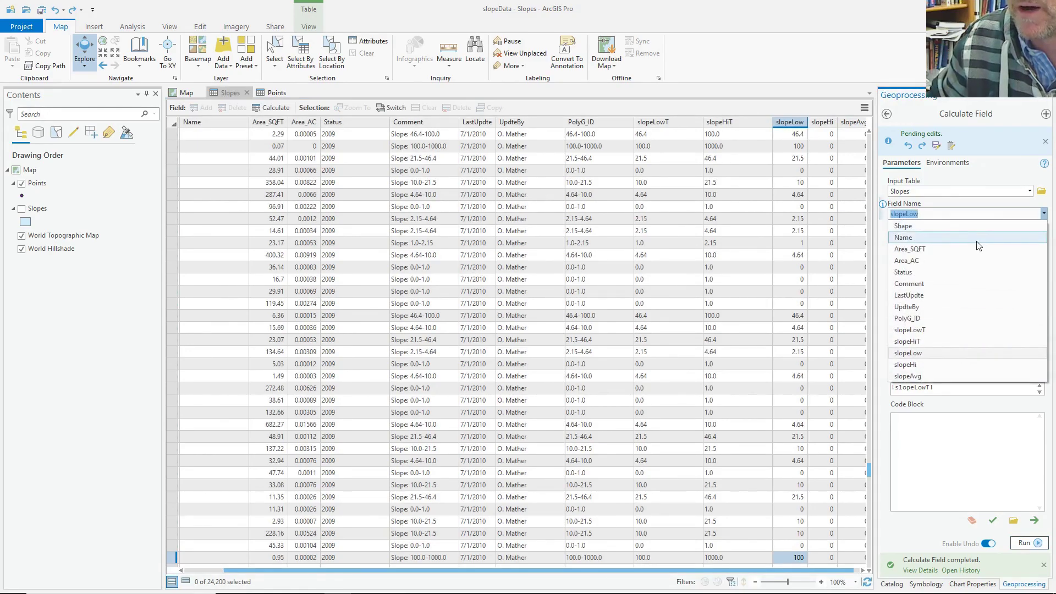
pyautogui.click(933, 361)
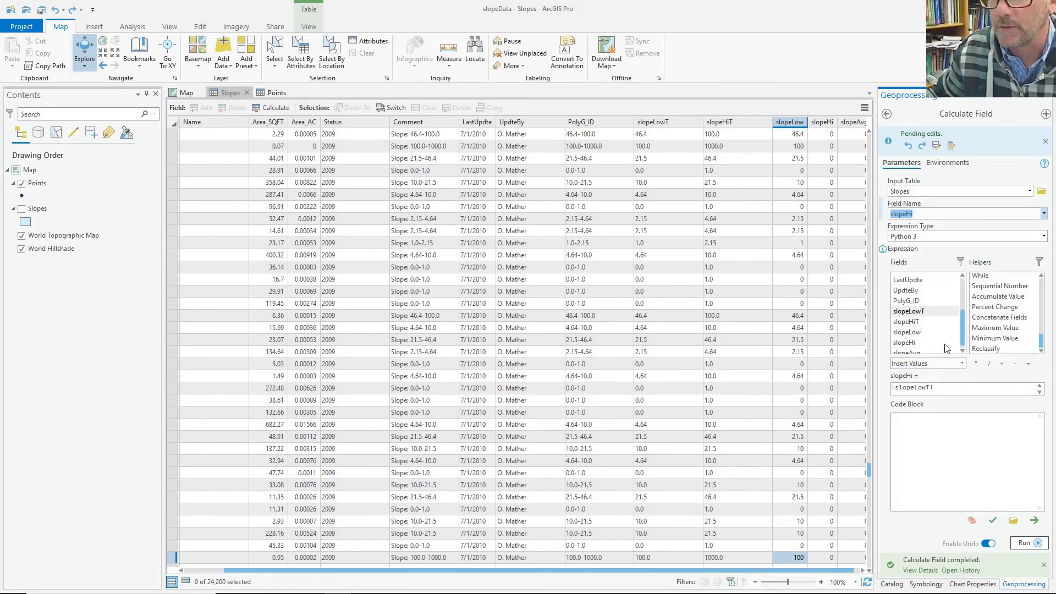
pyautogui.click(942, 390)
pyautogui.moveTo(942, 390); pyautogui.dragTo(875, 394)
pyautogui.press('BackSpace')
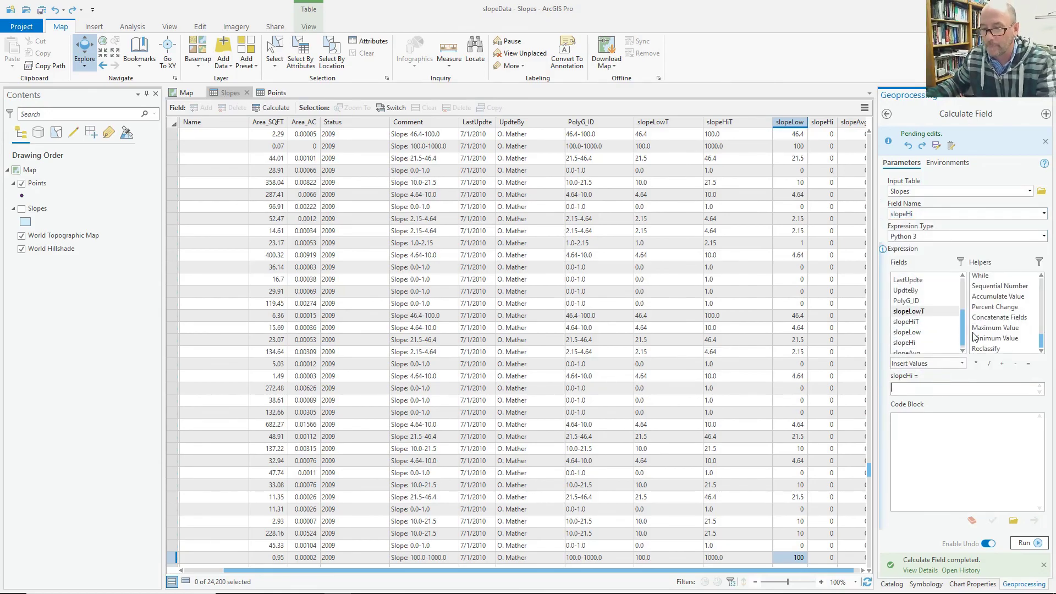
pyautogui.doubleClick(924, 323)
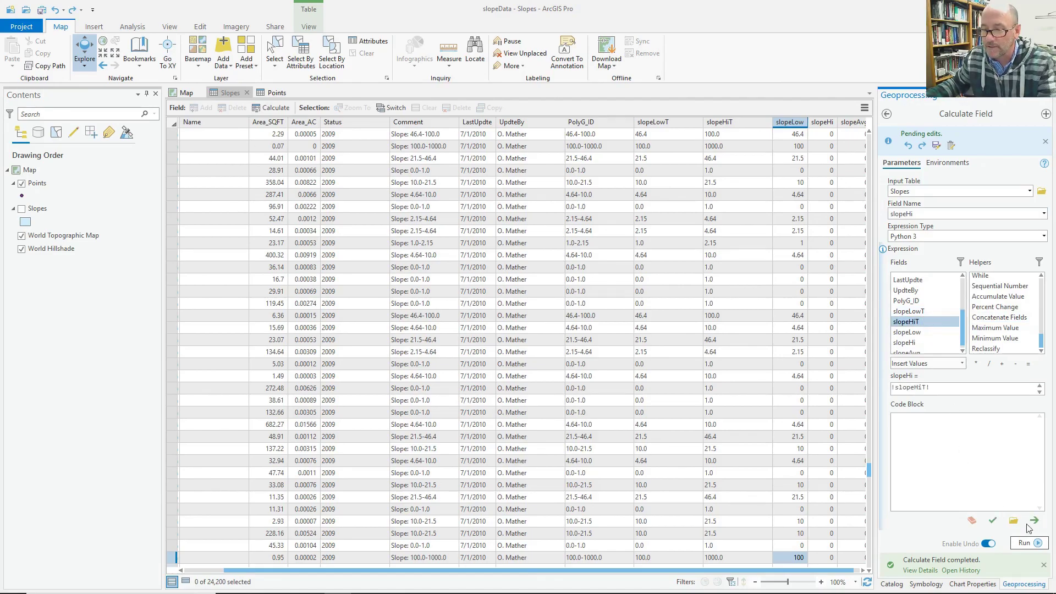
pyautogui.click(1037, 543)
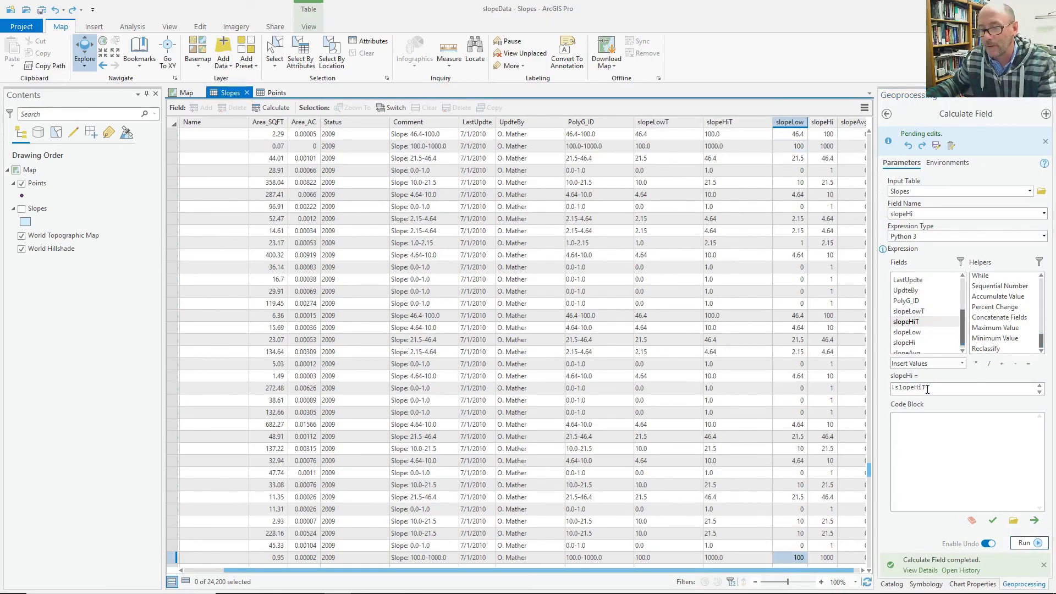
pyautogui.click(1044, 214)
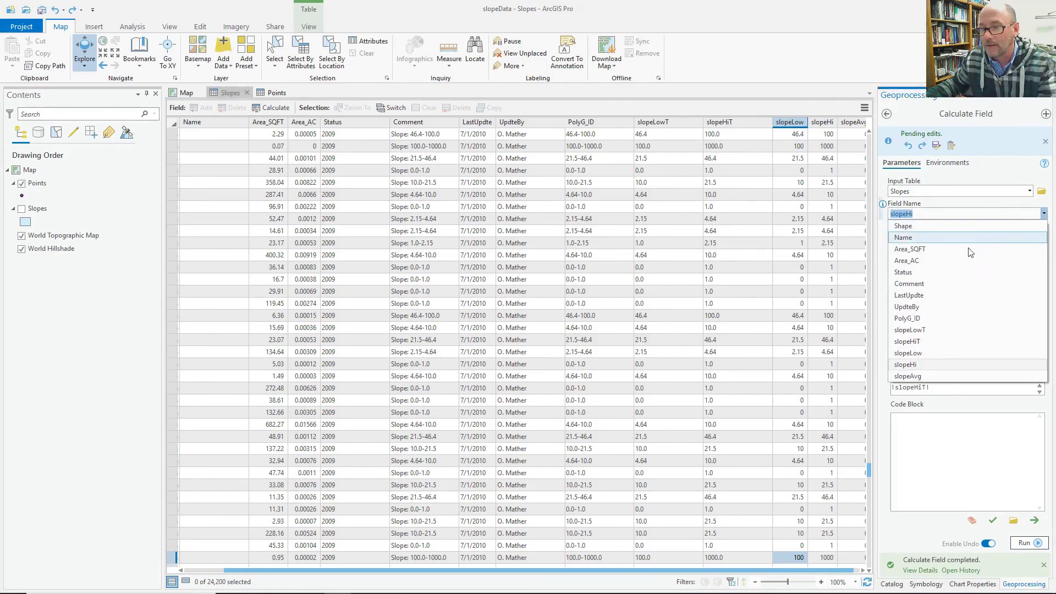
# Step: Replace the old expression for slopeAvg with (!slopeLow!+!slopeHi!)/2 built from the Fields list
pyautogui.click(917, 376)
pyautogui.moveTo(944, 388); pyautogui.dragTo(889, 388)
pyautogui.press('Delete')
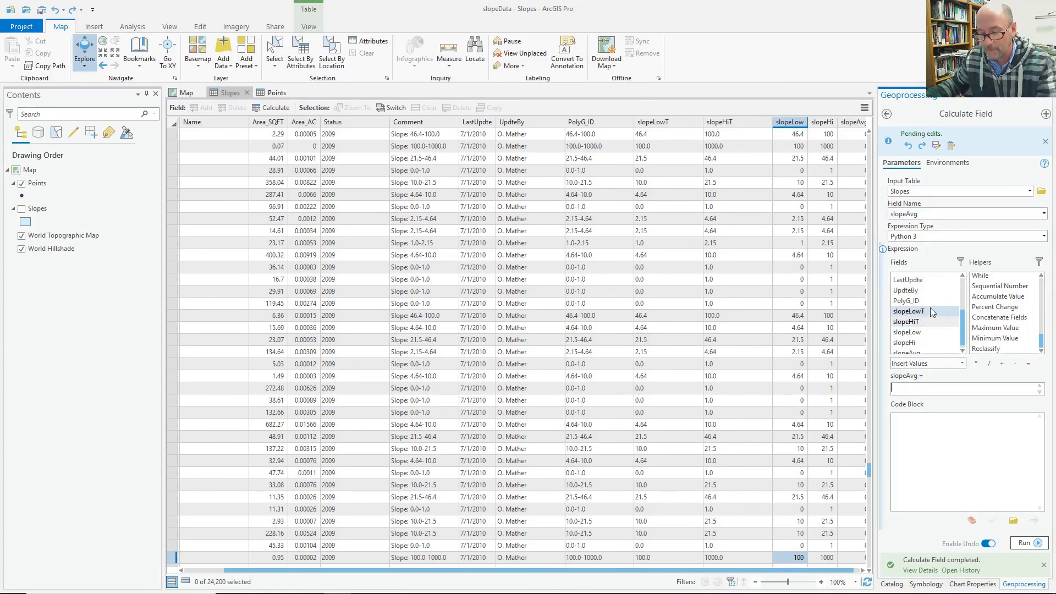
pyautogui.click(933, 332)
pyautogui.doubleClick(932, 334)
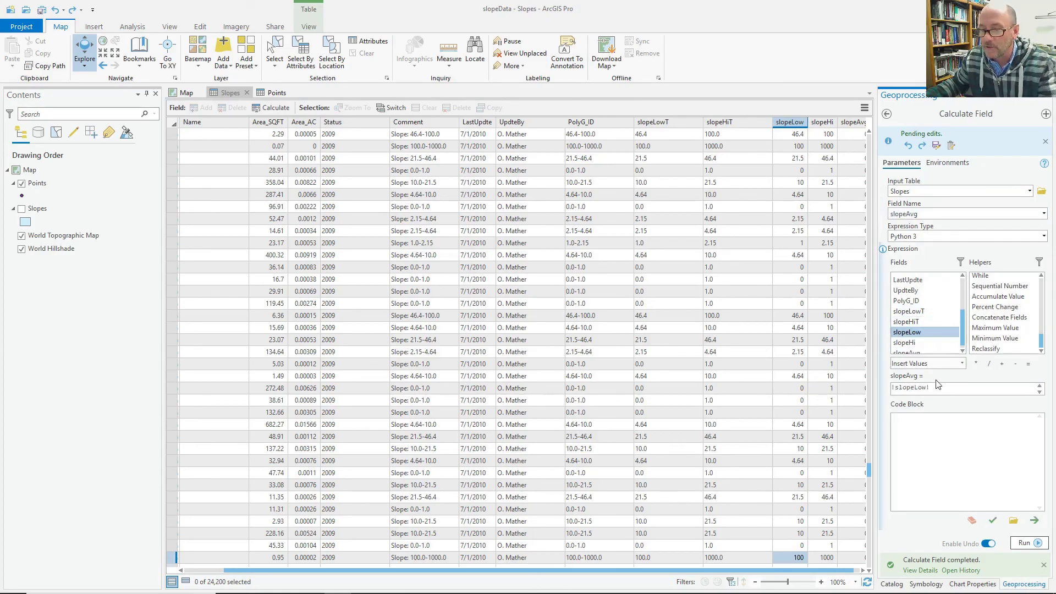
pyautogui.click(941, 388)
pyautogui.write('+')
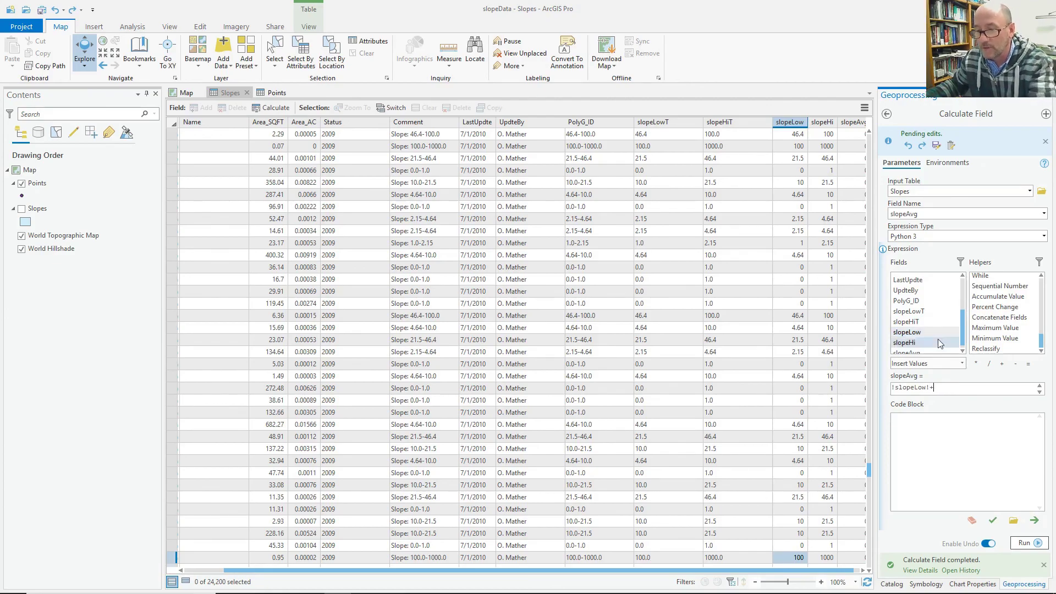
pyautogui.doubleClick(932, 342)
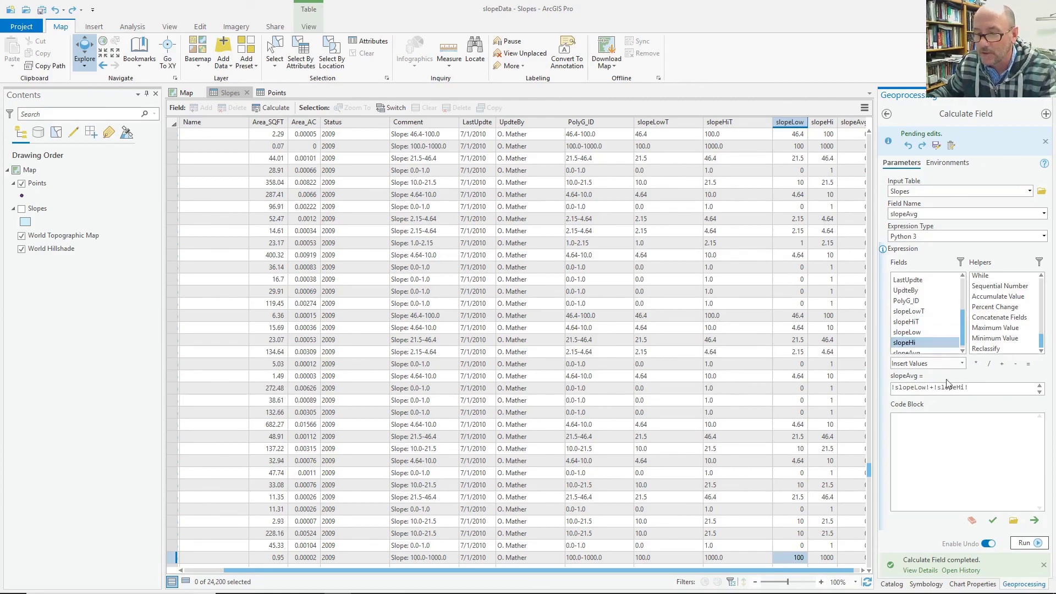
pyautogui.click(977, 390)
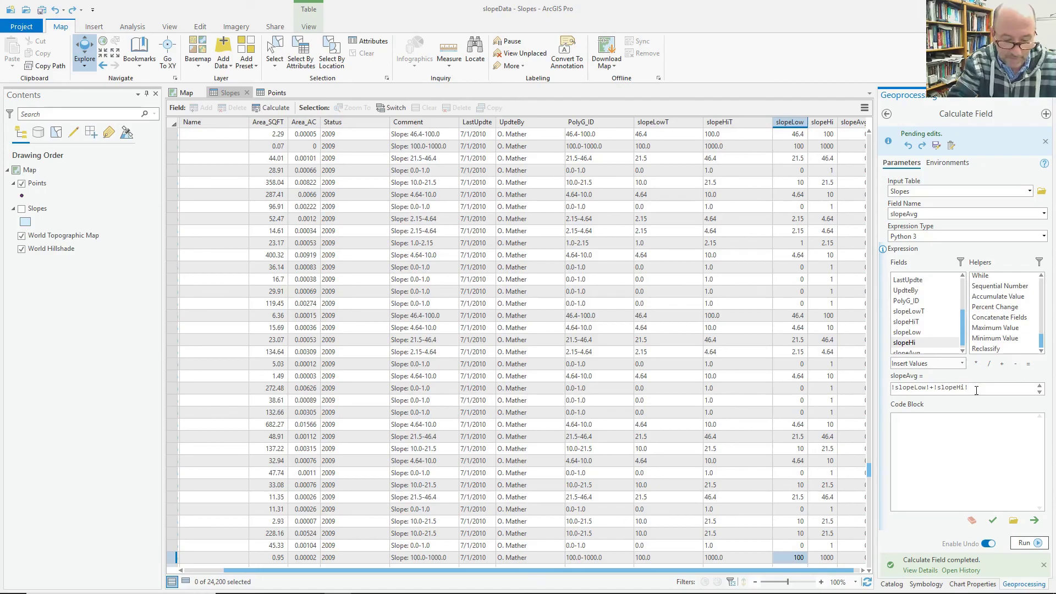
pyautogui.write('((')
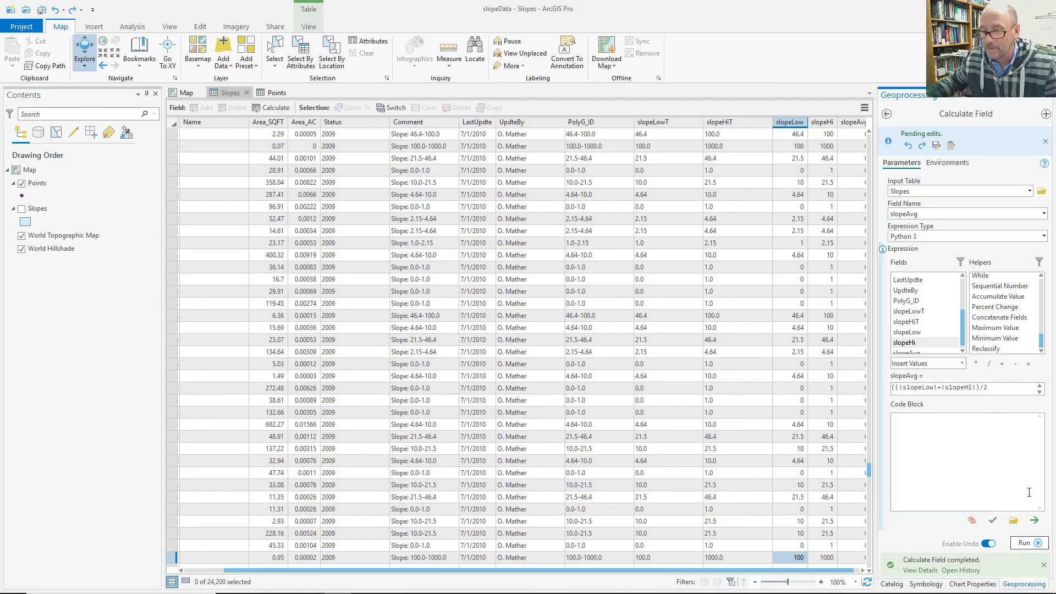
# Step: Run the calculation with the corrected brackets and check the filled slopeAvg column
pyautogui.click(1024, 543)
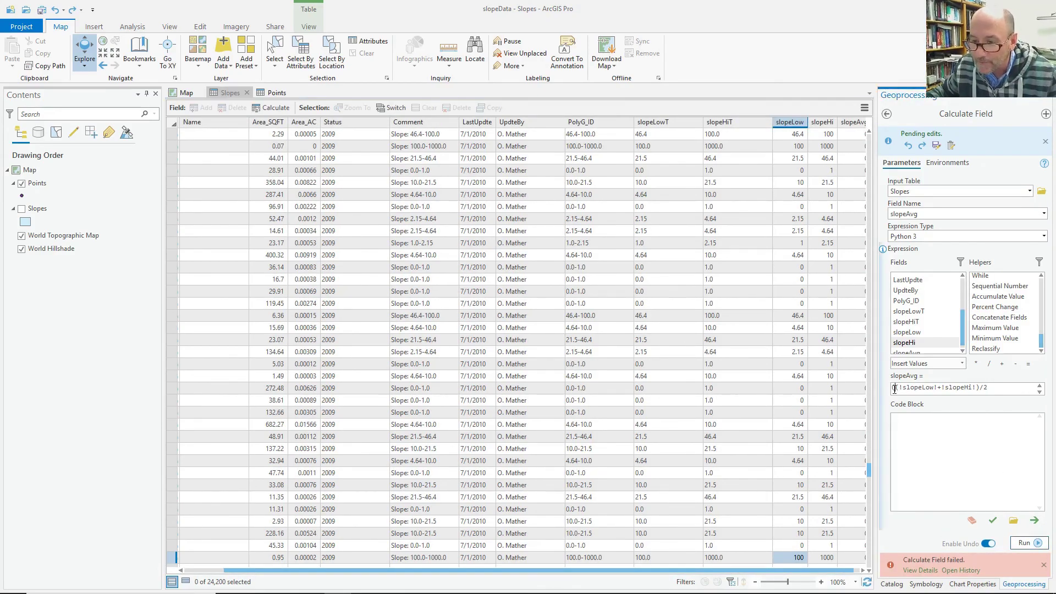
pyautogui.click(1037, 543)
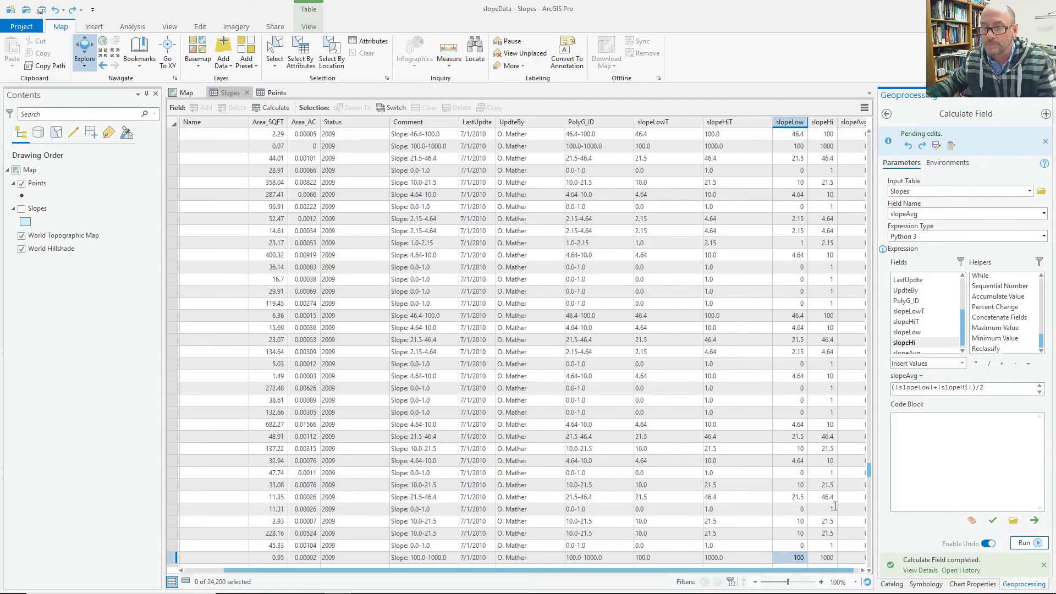
pyautogui.click(865, 572)
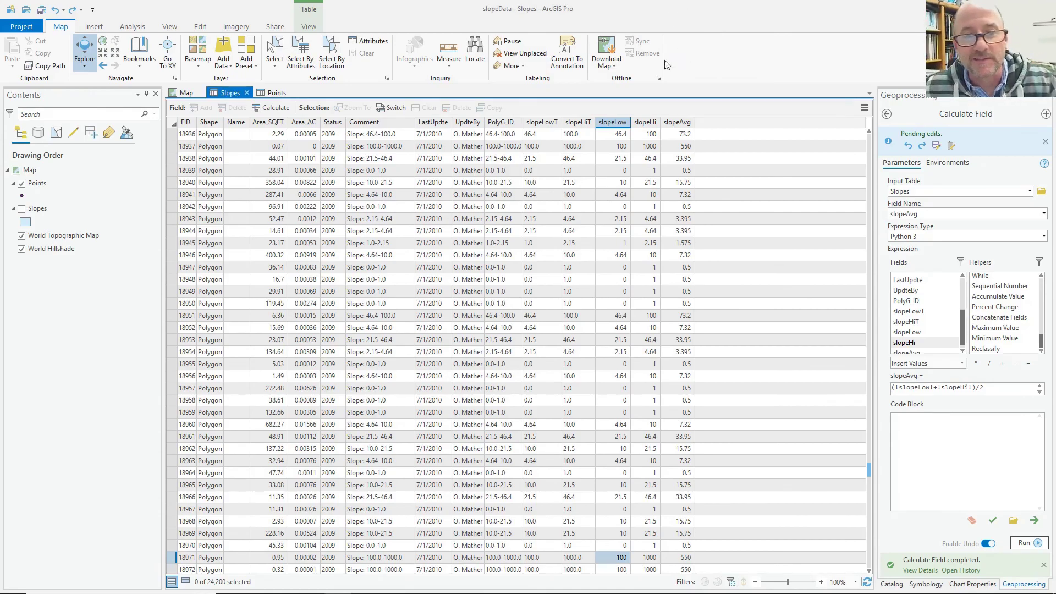
# Step: Close the attribute table, show the Slopes layer, and start a Spatial Join on Points
pyautogui.click(247, 94)
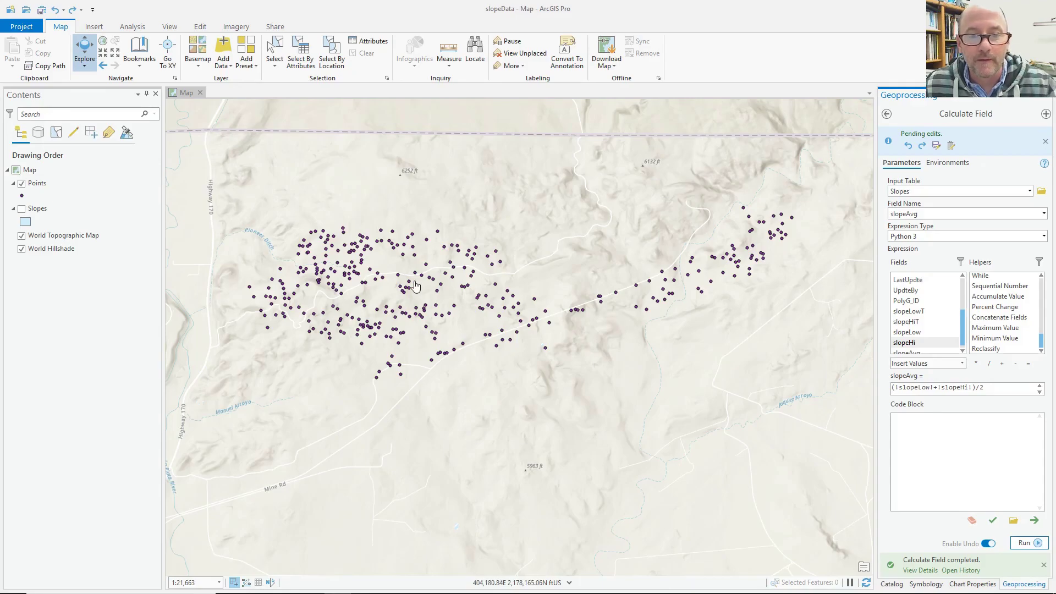
pyautogui.click(21, 208)
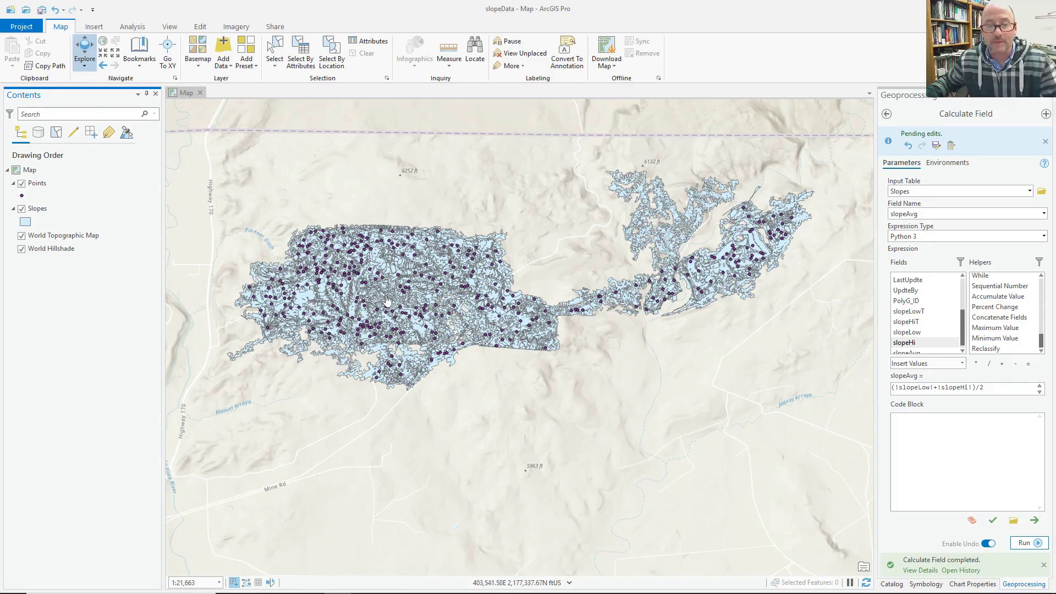
pyautogui.click(44, 187)
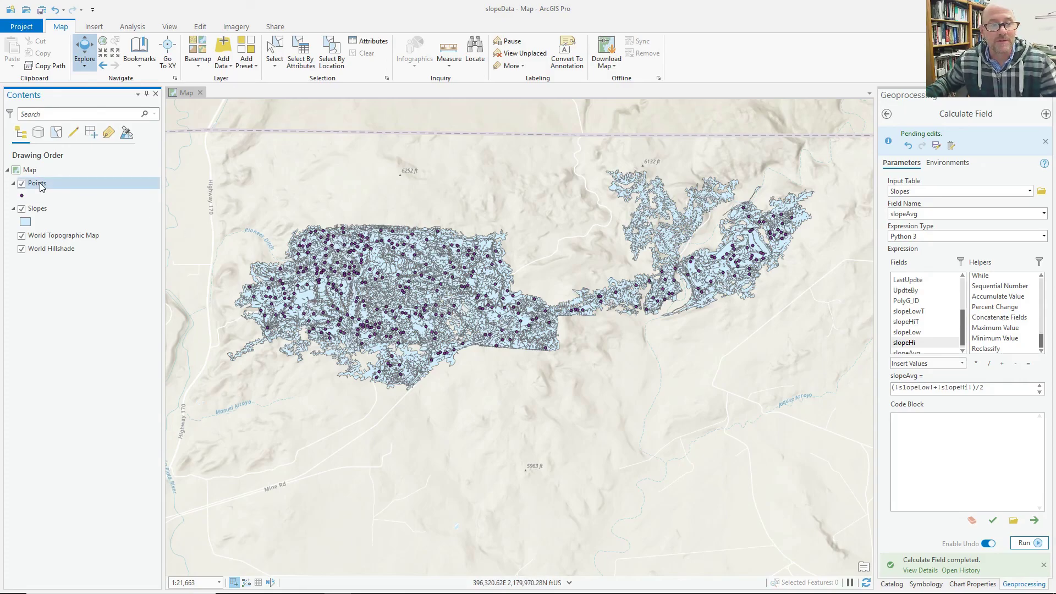
pyautogui.rightClick(41, 184)
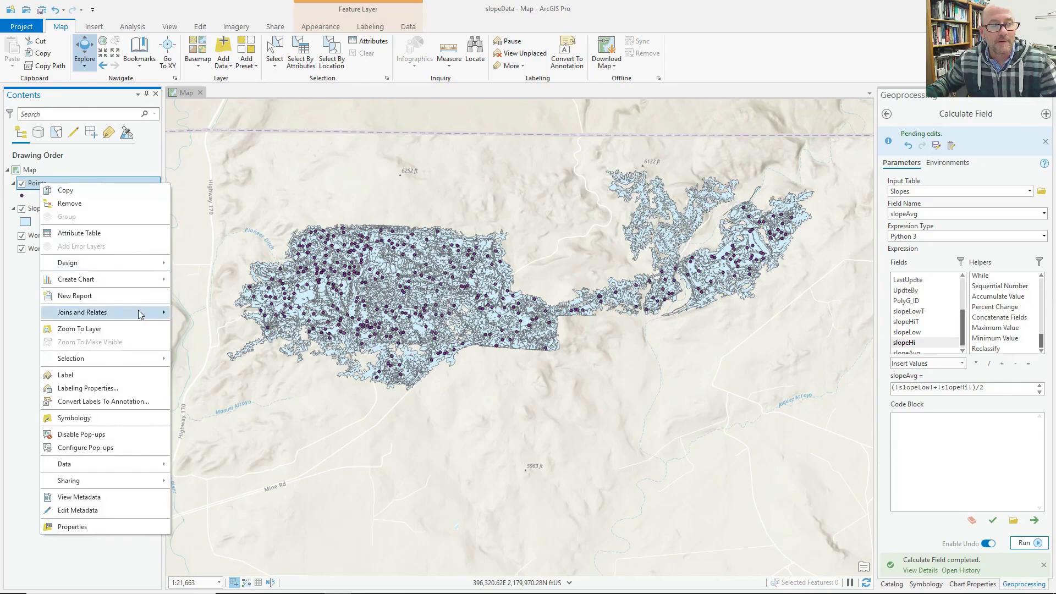
pyautogui.moveTo(141, 314)
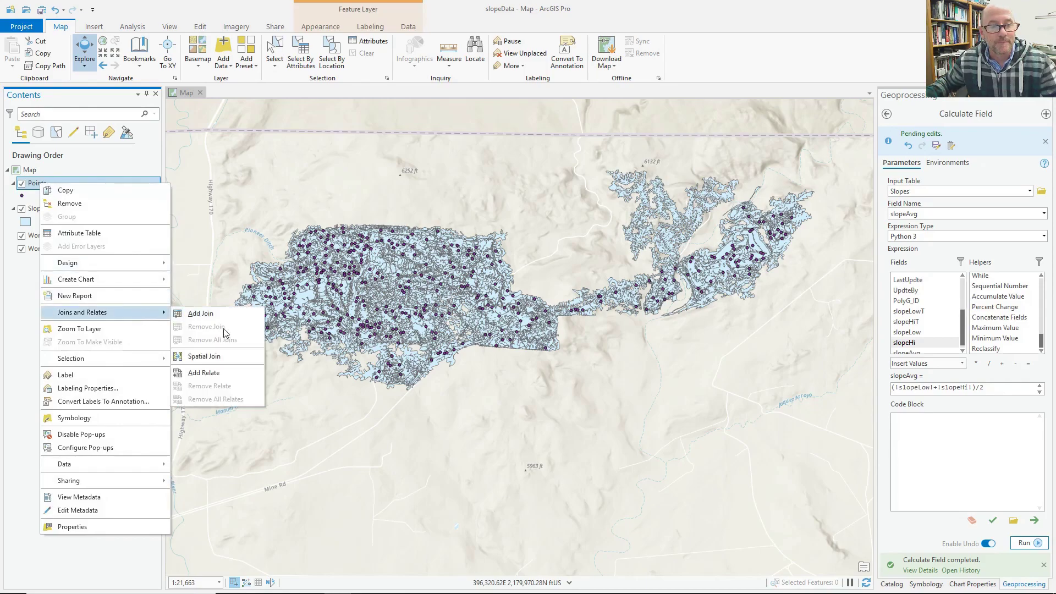
pyautogui.click(219, 358)
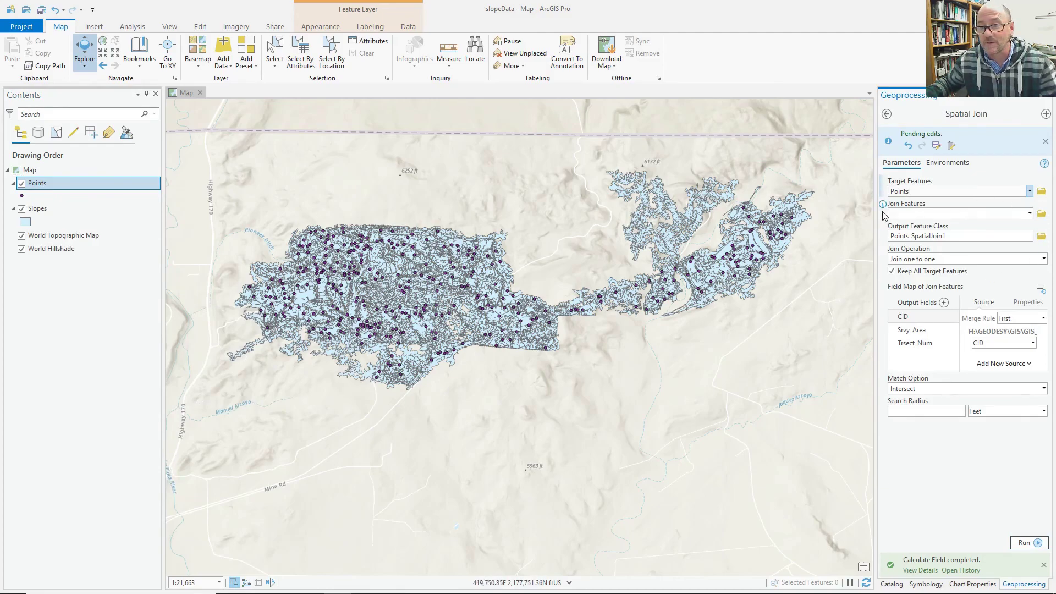
# Step: Set Slopes as the join features and name the output Points_Slopes
pyautogui.click(1029, 214)
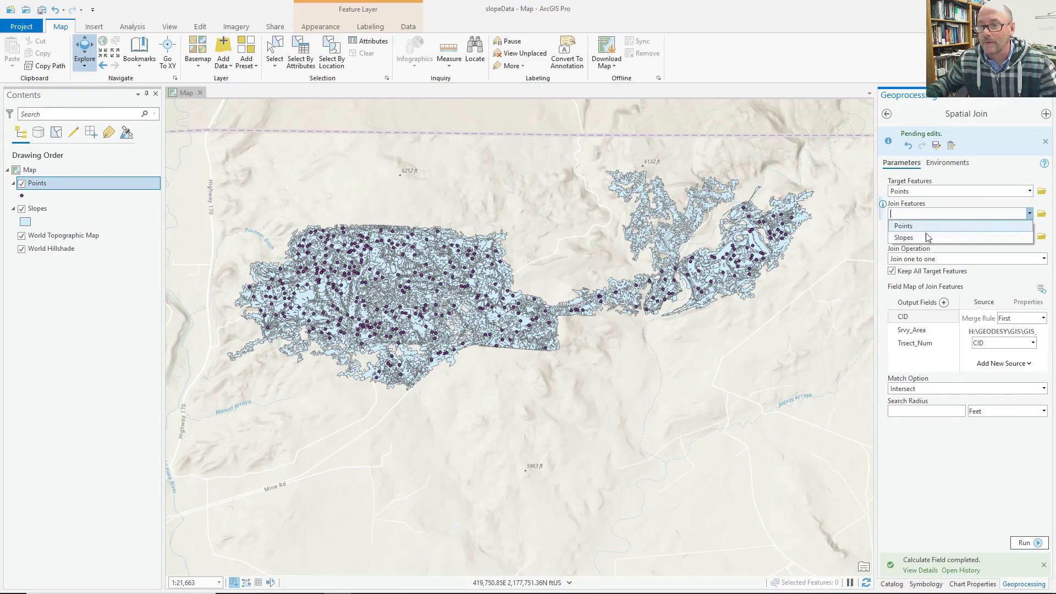
pyautogui.click(919, 238)
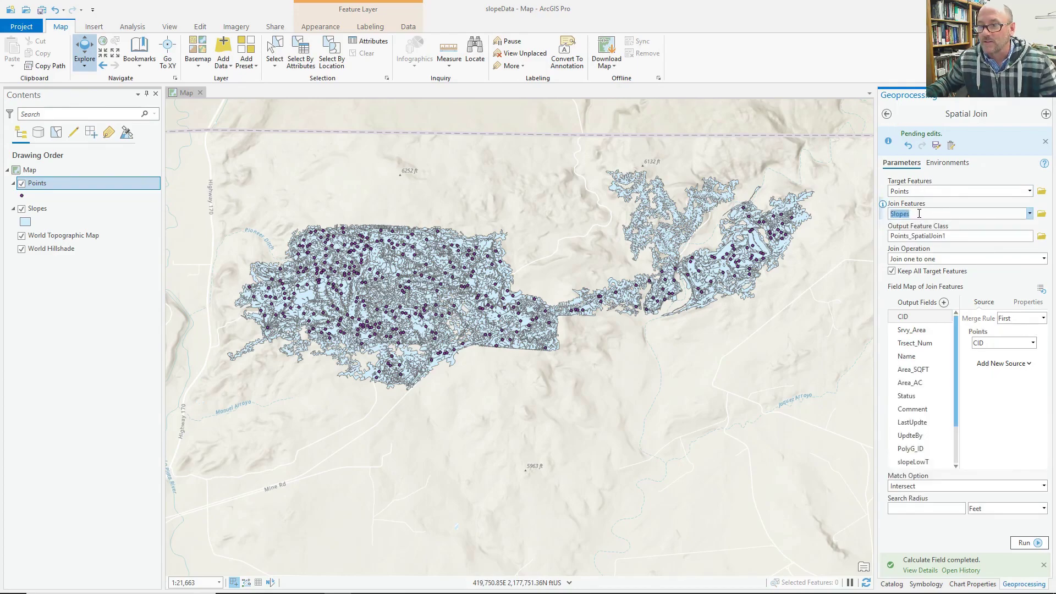
pyautogui.click(967, 235)
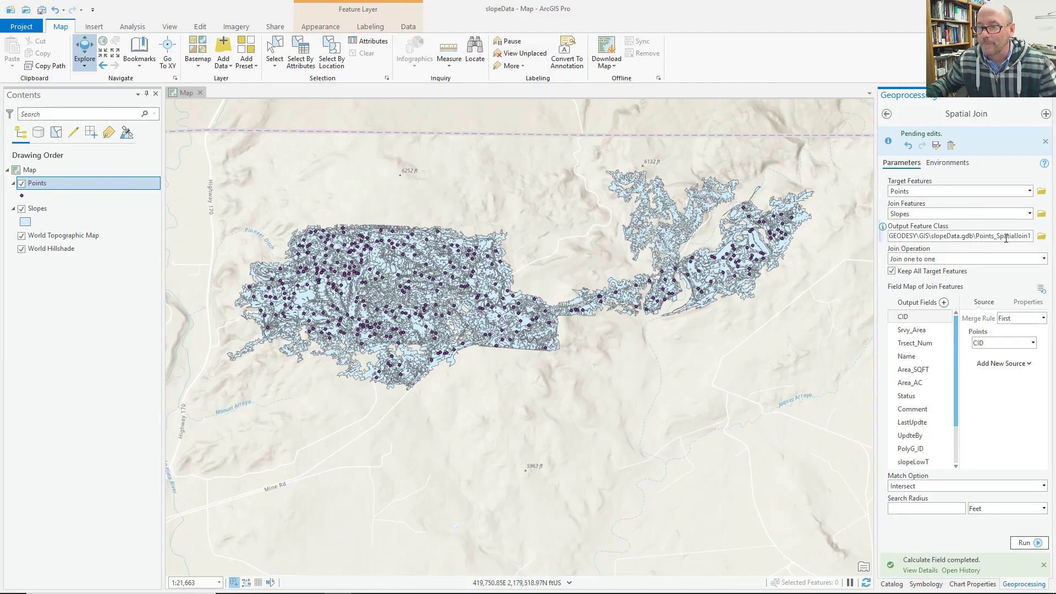
pyautogui.press('BackSpace')
pyautogui.press('BackSpace')
pyautogui.press('BackSpace')
pyautogui.press('BackSpace')
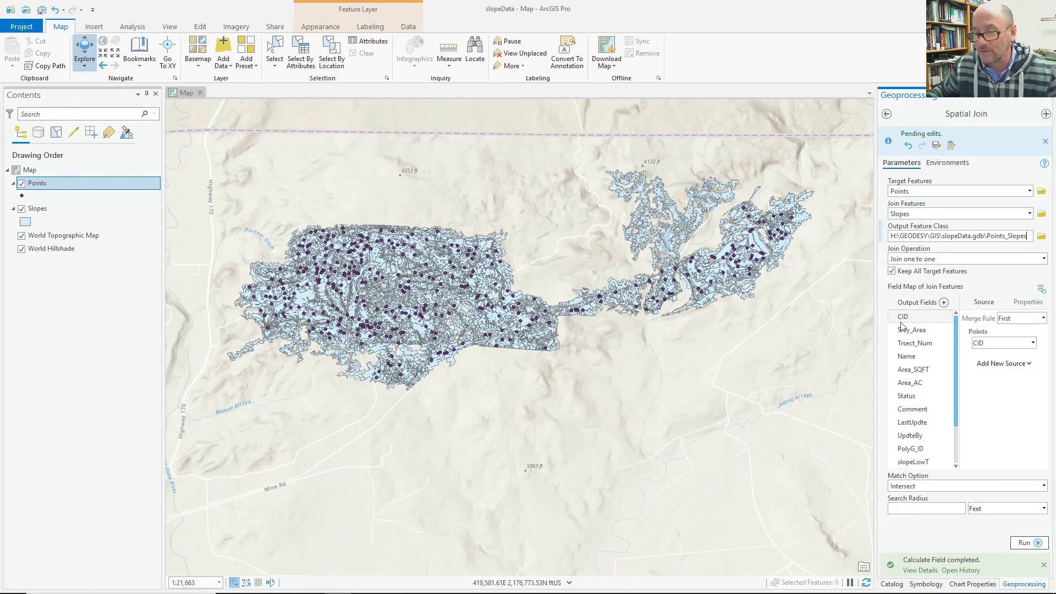
pyautogui.scroll(-2, 951, 404)
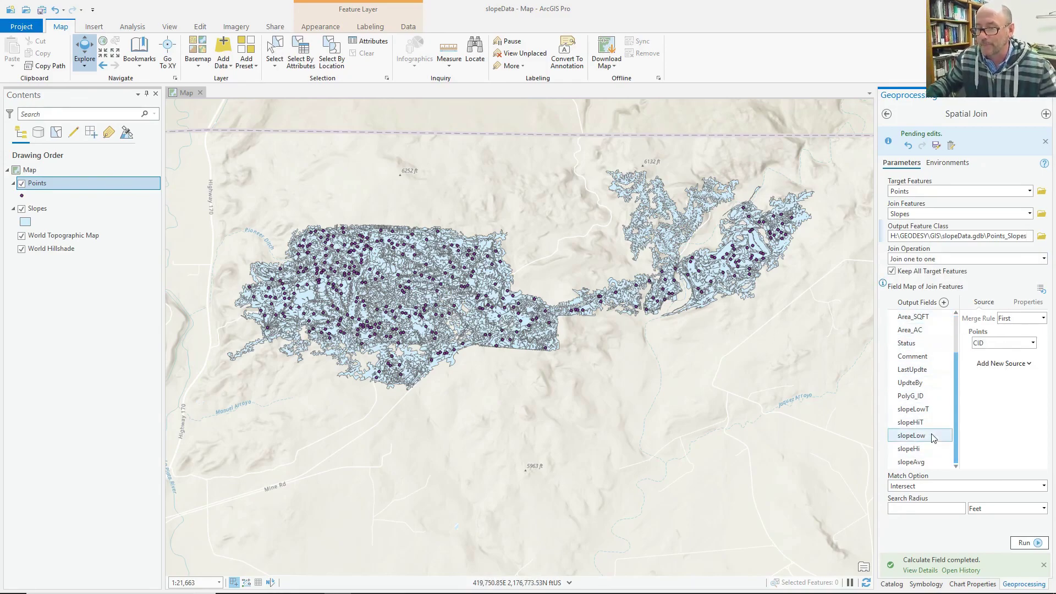
pyautogui.click(935, 508)
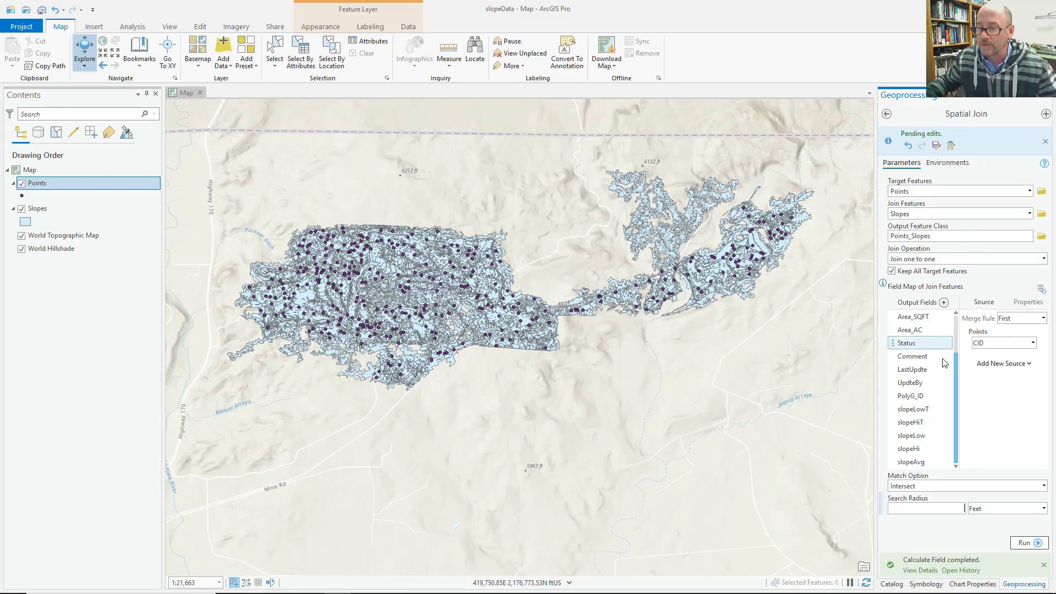
# Step: Set the match option to Completely within and run the spatial join
pyautogui.click(1044, 487)
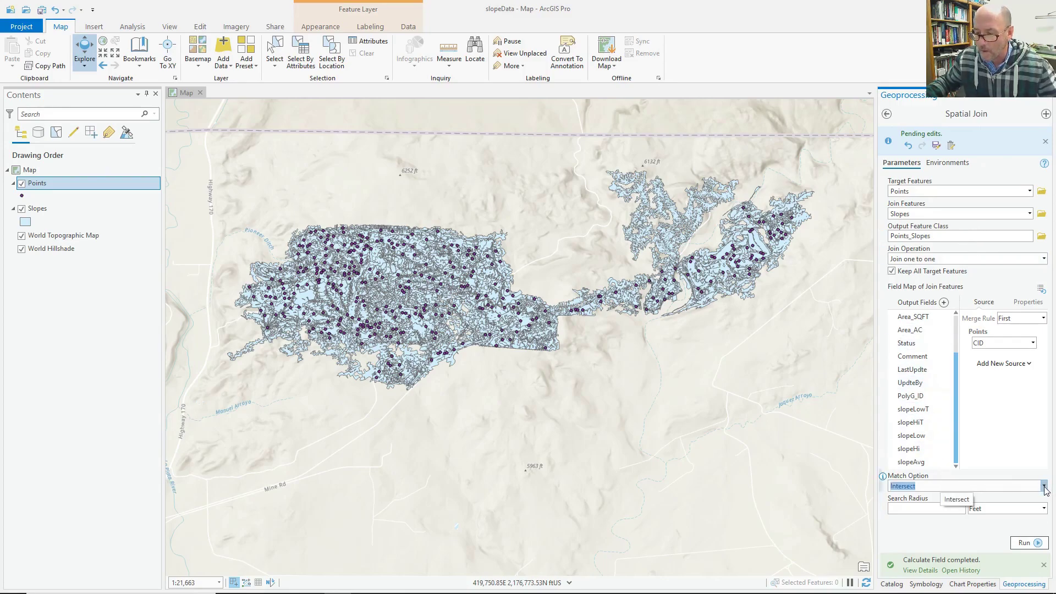
pyautogui.click(1044, 488)
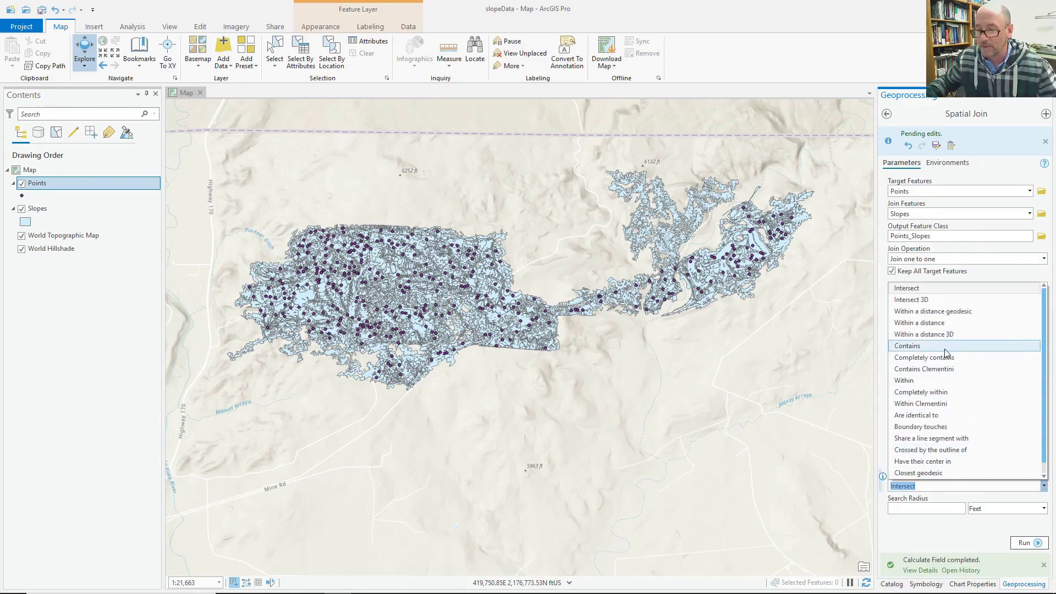
pyautogui.click(938, 392)
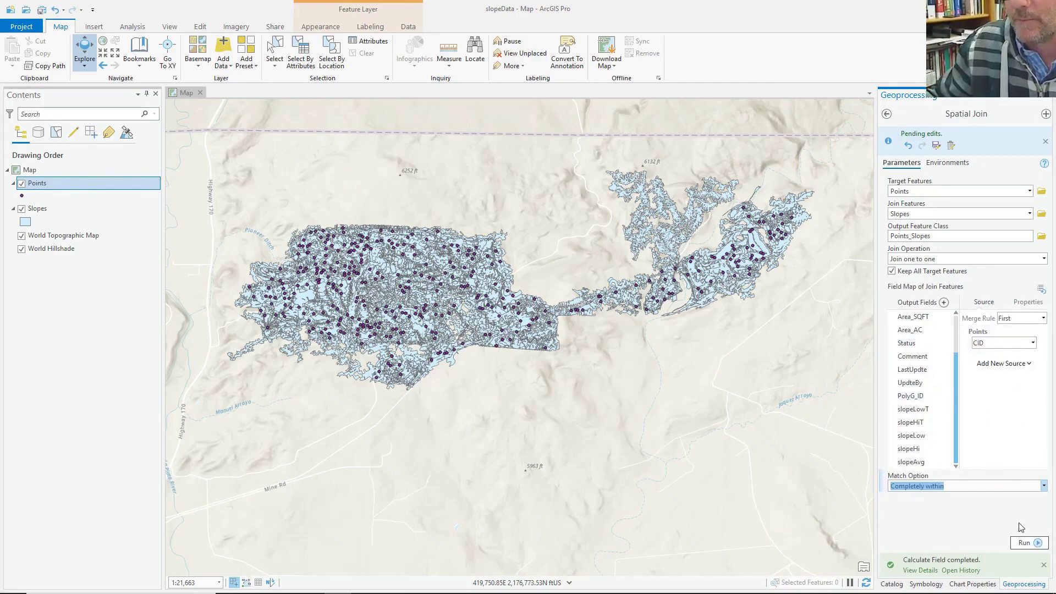
pyautogui.click(1038, 545)
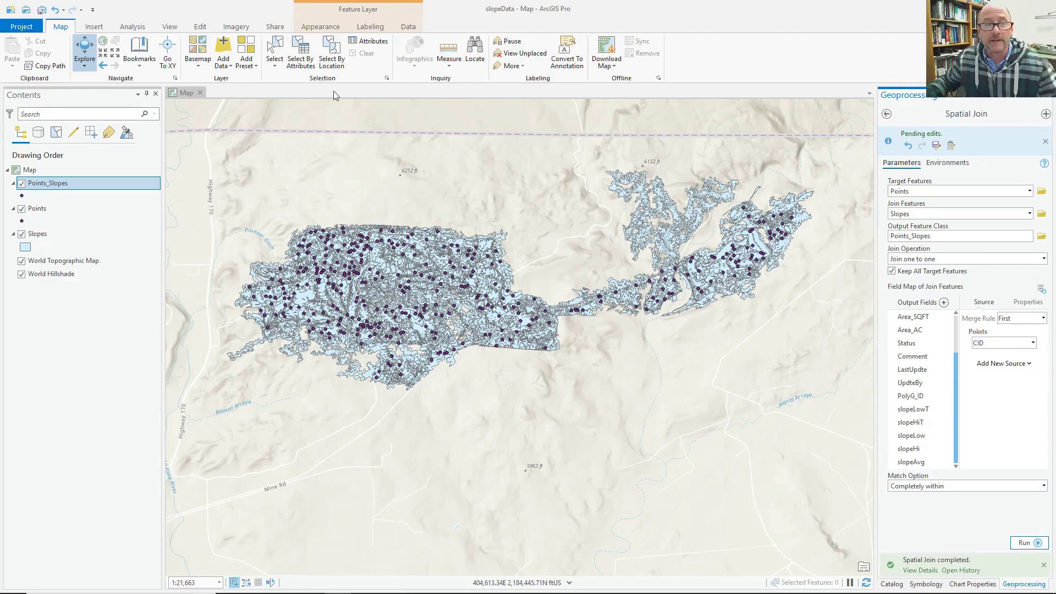
# Step: Open the Points_Slopes attribute table to view the 350 points with their joined slope fields
pyautogui.rightClick(51, 183)
pyautogui.click(90, 231)
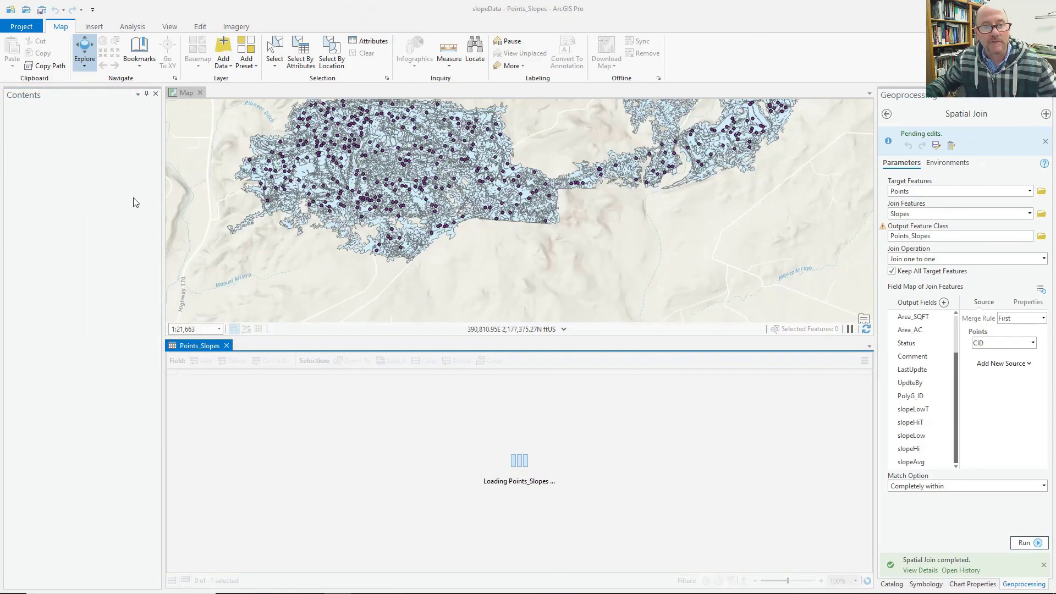
pyautogui.moveTo(196, 349); pyautogui.dragTo(521, 215)
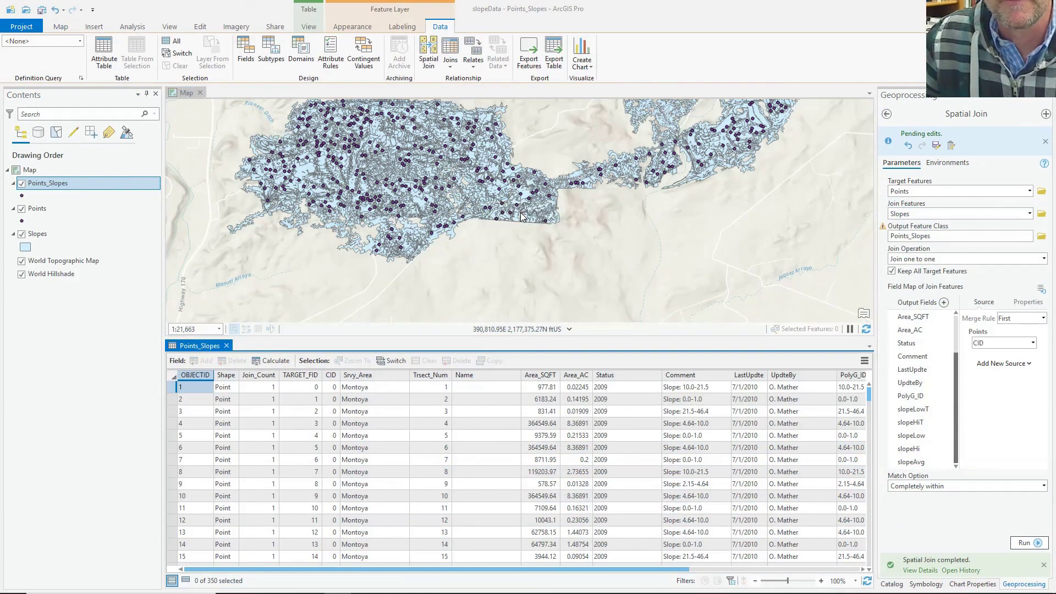